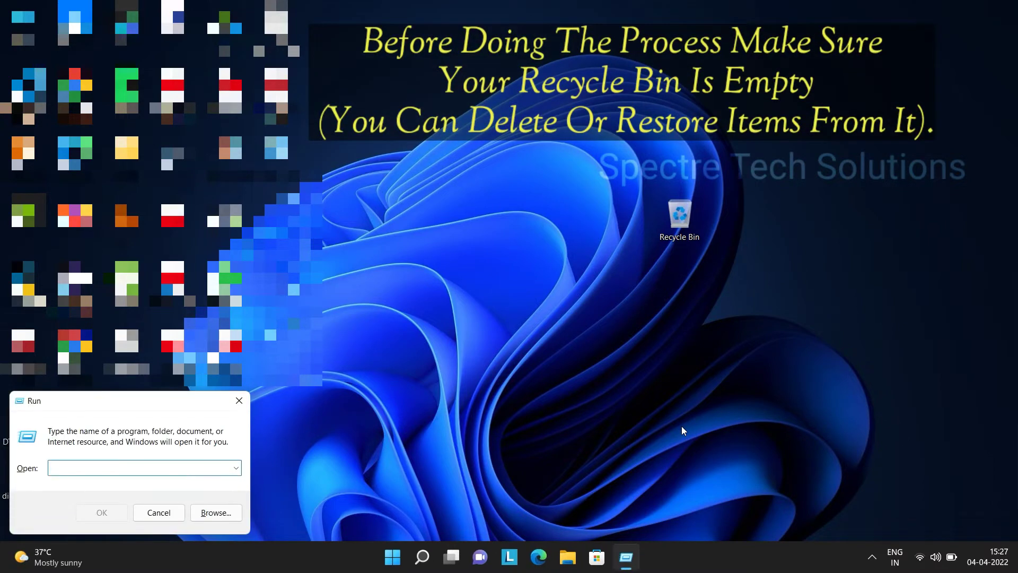
Open the Windows Temp folder with the Run command "temp", delete all its files and folders, and close the window
type("temp")
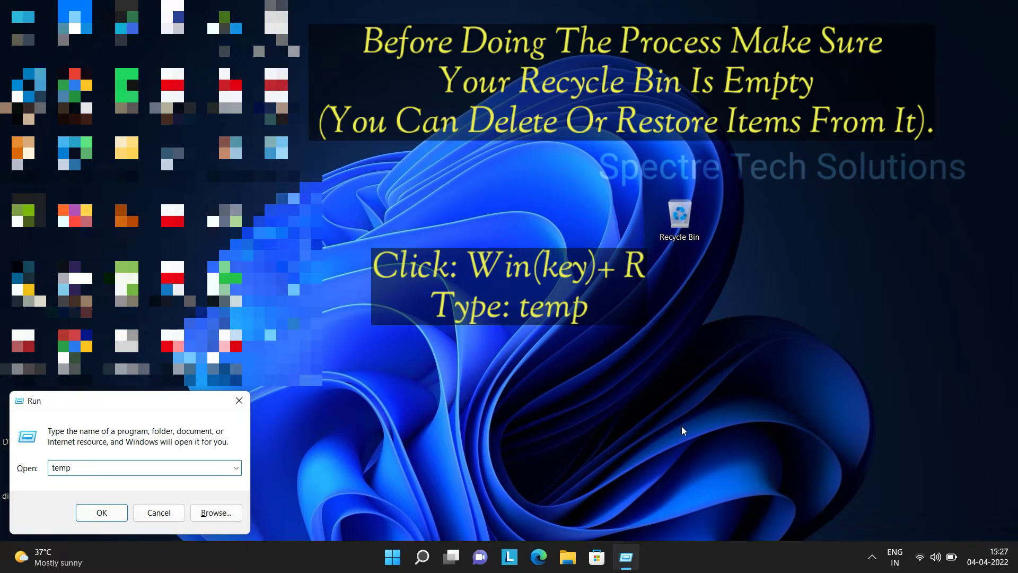
left_click(109, 518)
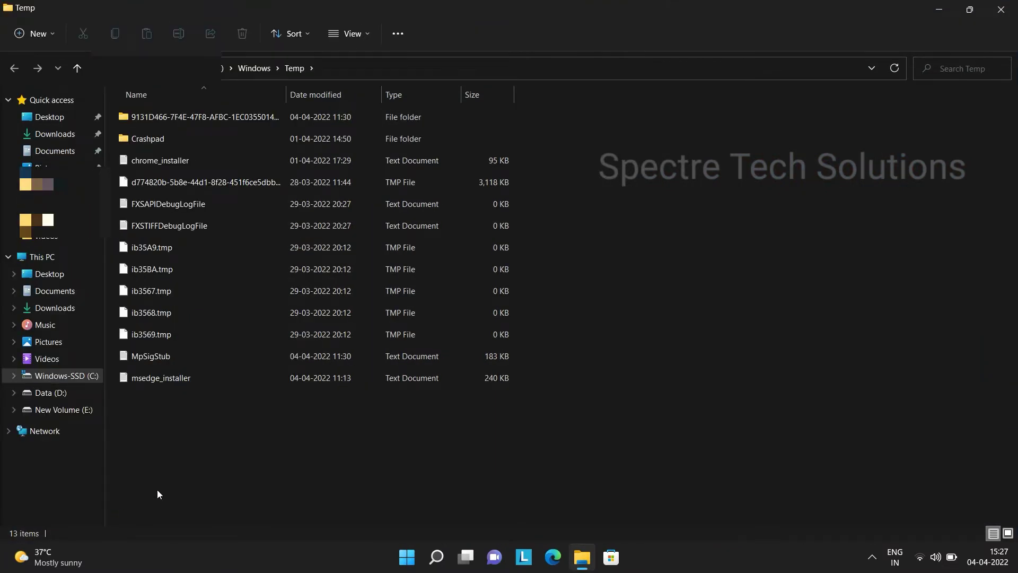
left_click_drag(157, 489, 202, 104)
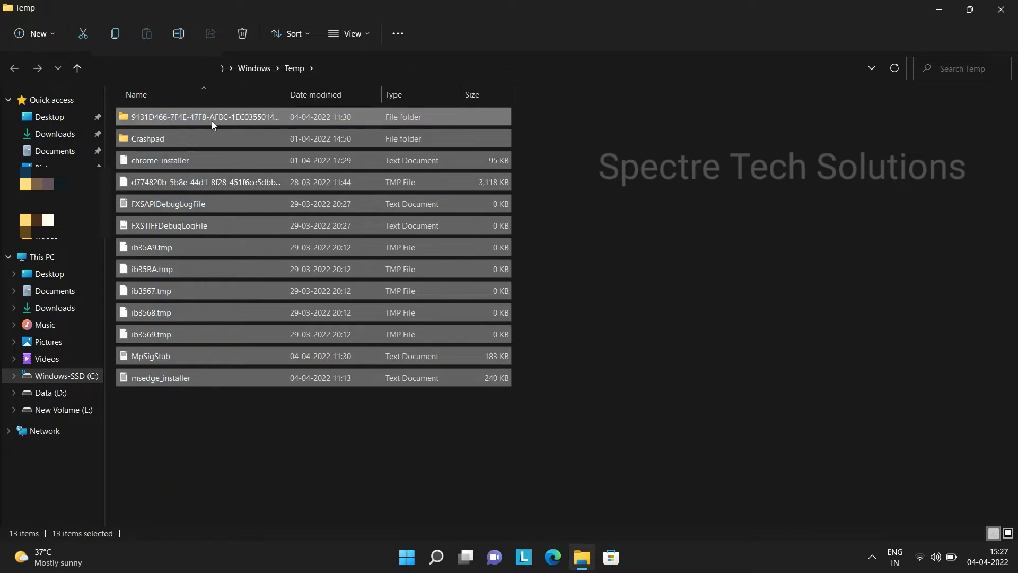
right_click(212, 121)
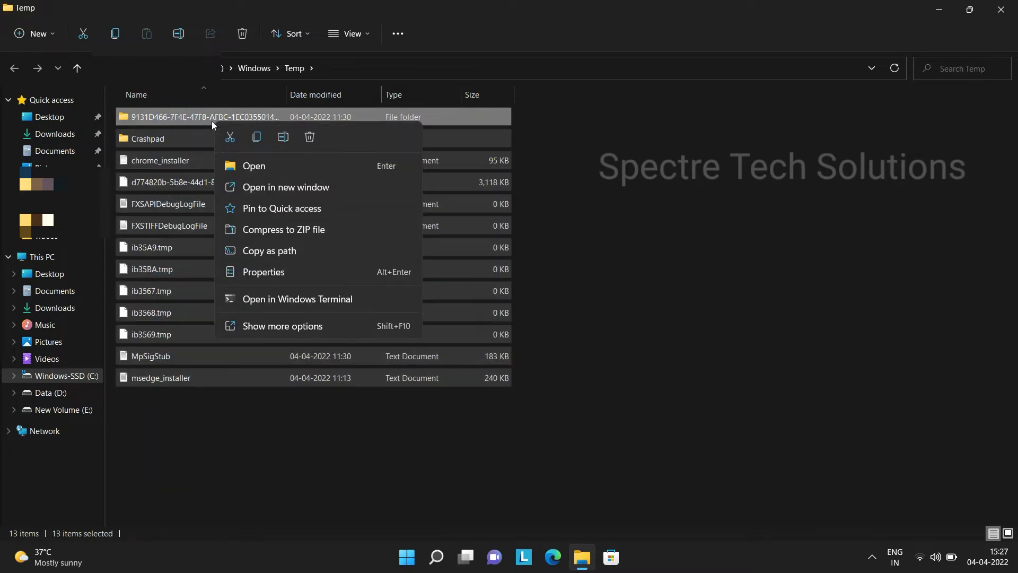
left_click(310, 139)
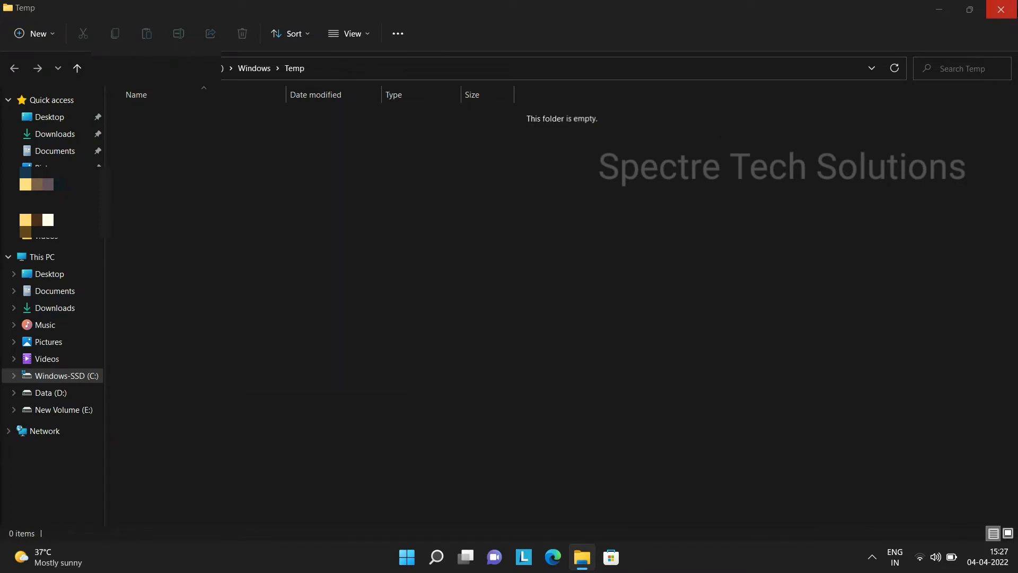
left_click(1001, 9)
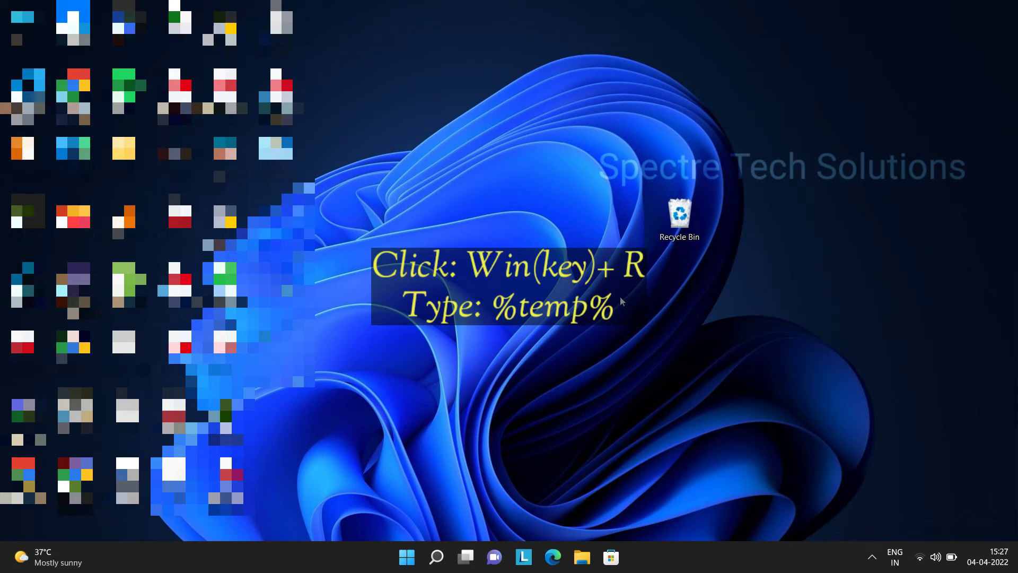
Open the user's temporary folder with the Run command "%temp%" and delete all the items in it
key("super+r")
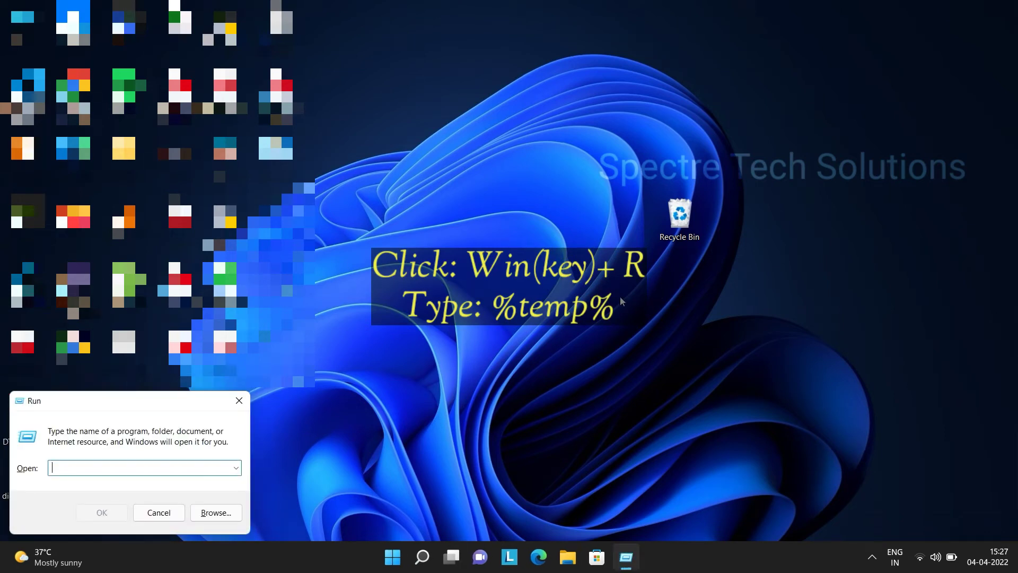
type("%temp%")
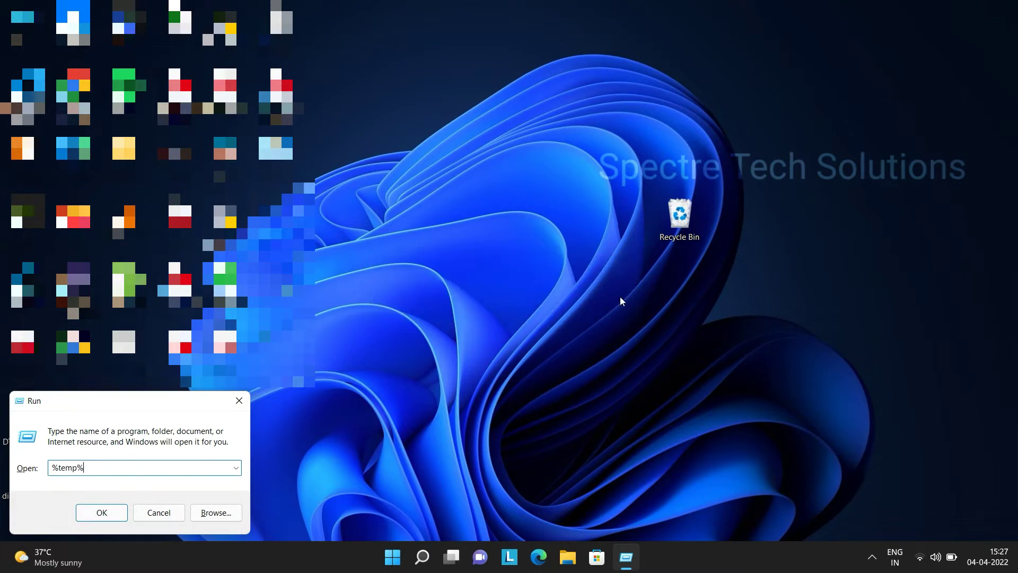
left_click(81, 512)
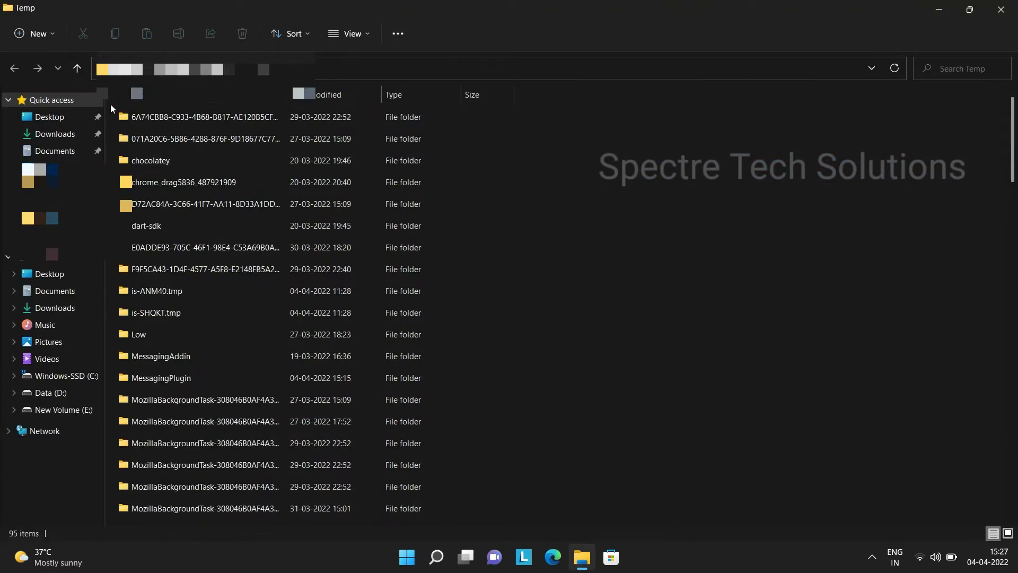
left_click_drag(110, 105, 290, 533)
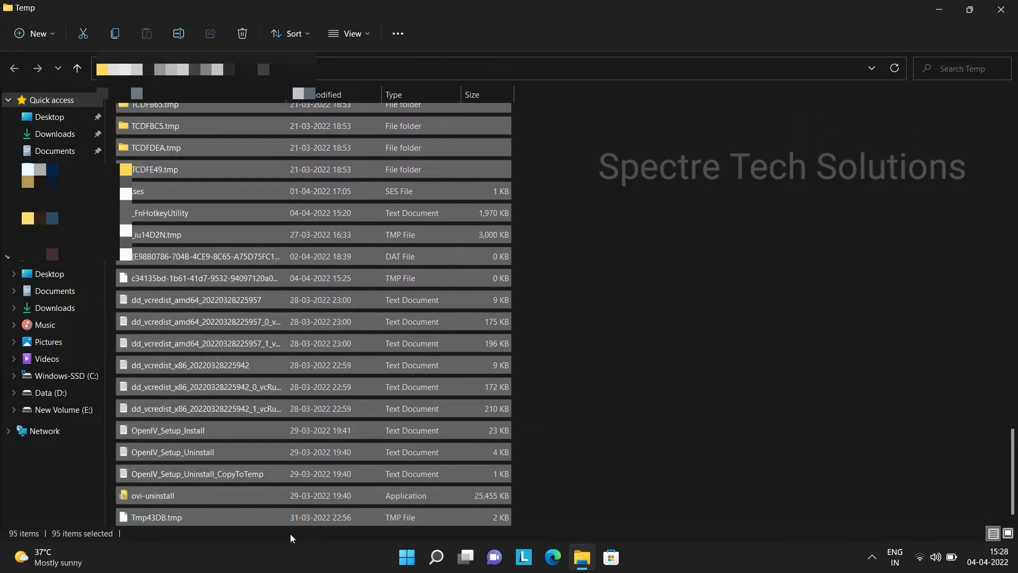
right_click(275, 446)
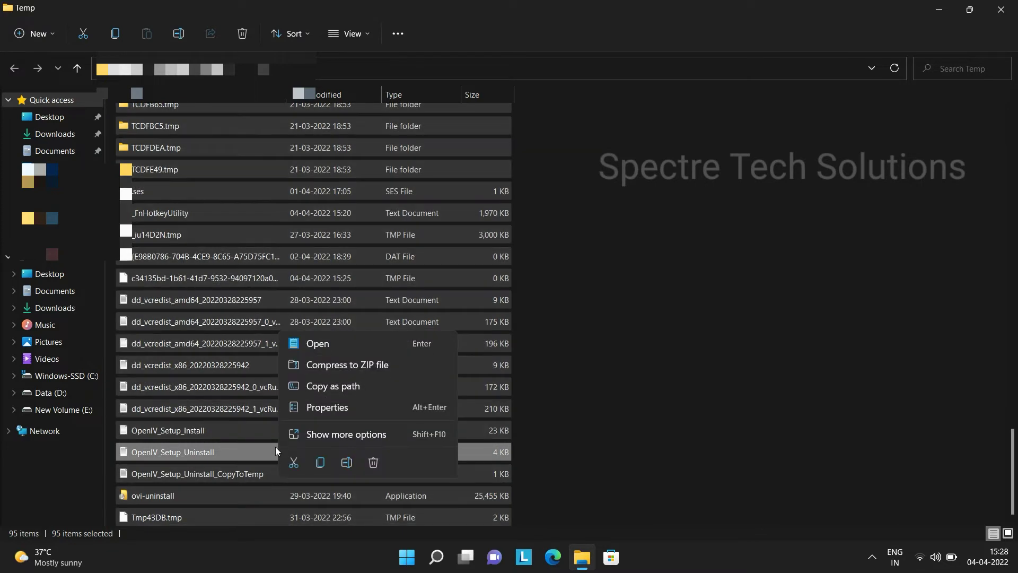
left_click(367, 460)
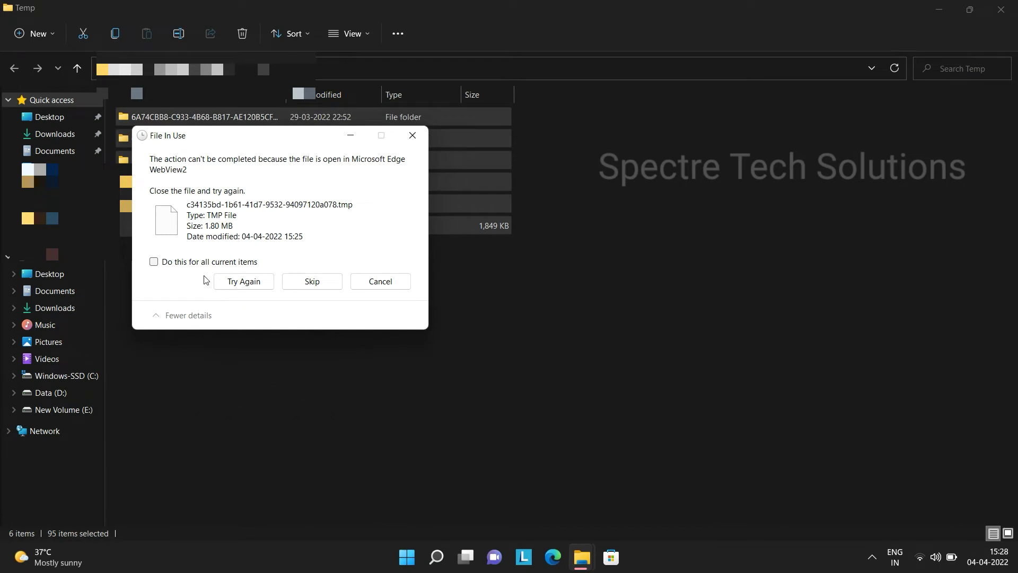
Retry deleting the in-use file for all current items, skip what is still locked, and close the Temp folder
left_click(154, 261)
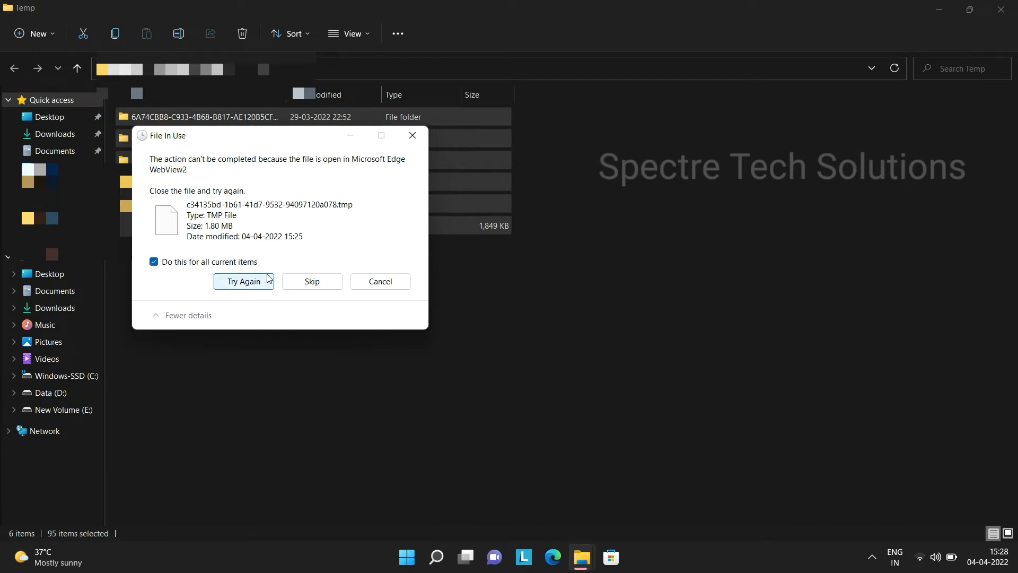
left_click(244, 281)
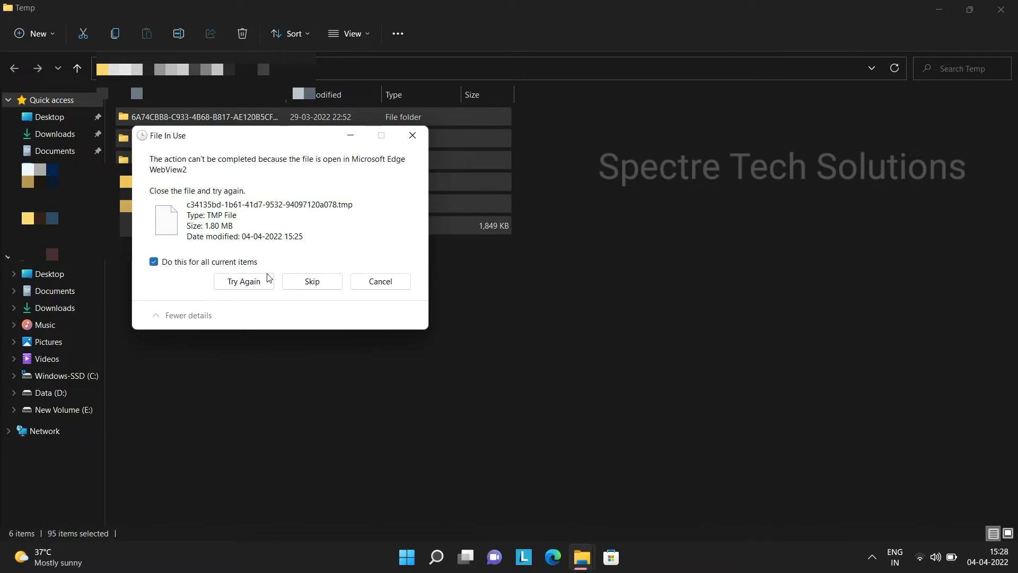
left_click(297, 281)
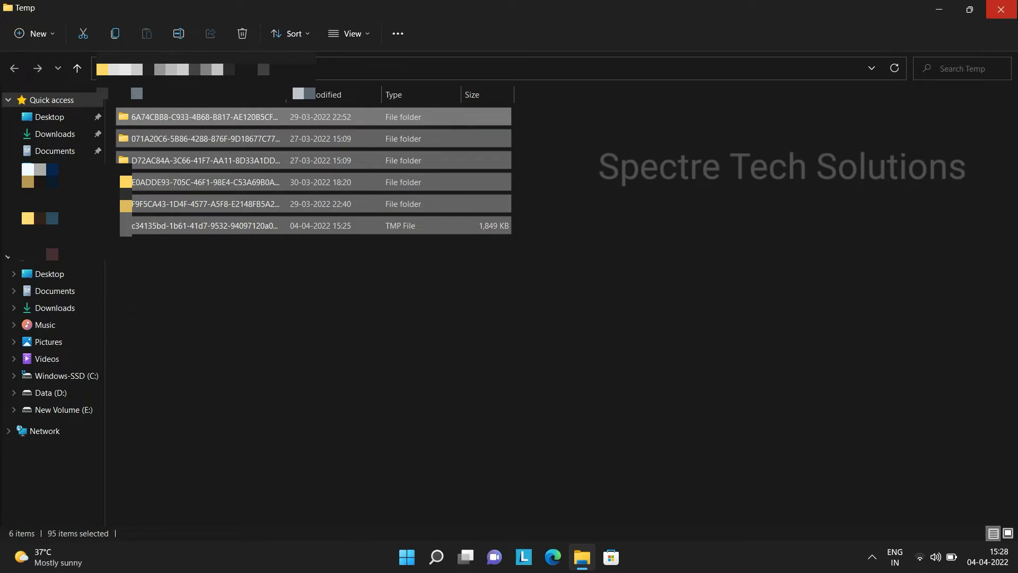
left_click(1002, 9)
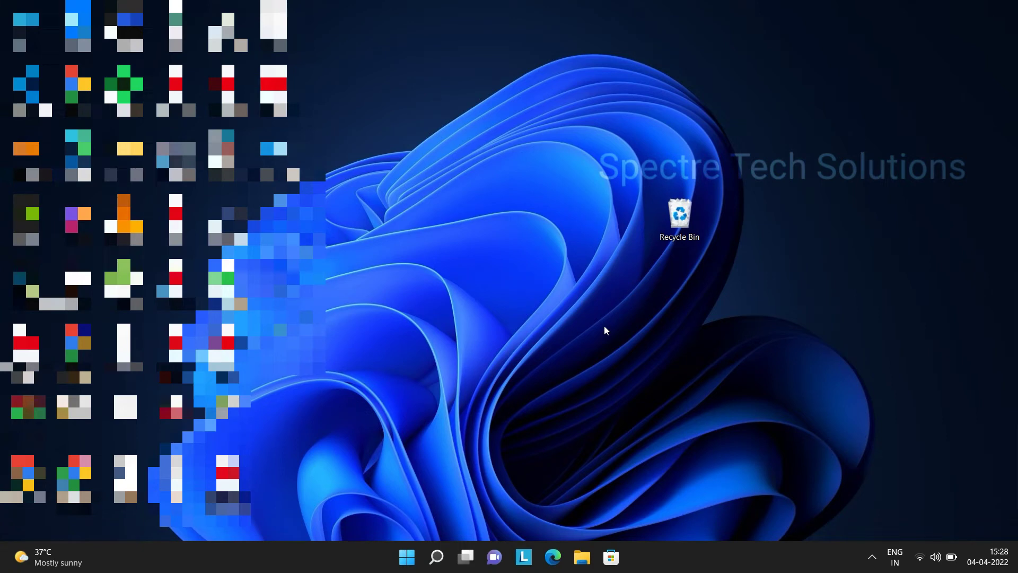
Open the Prefetch folder with the Run command "prefetch", granting access, then delete all its files and close the window
key("super+r")
type("pr")
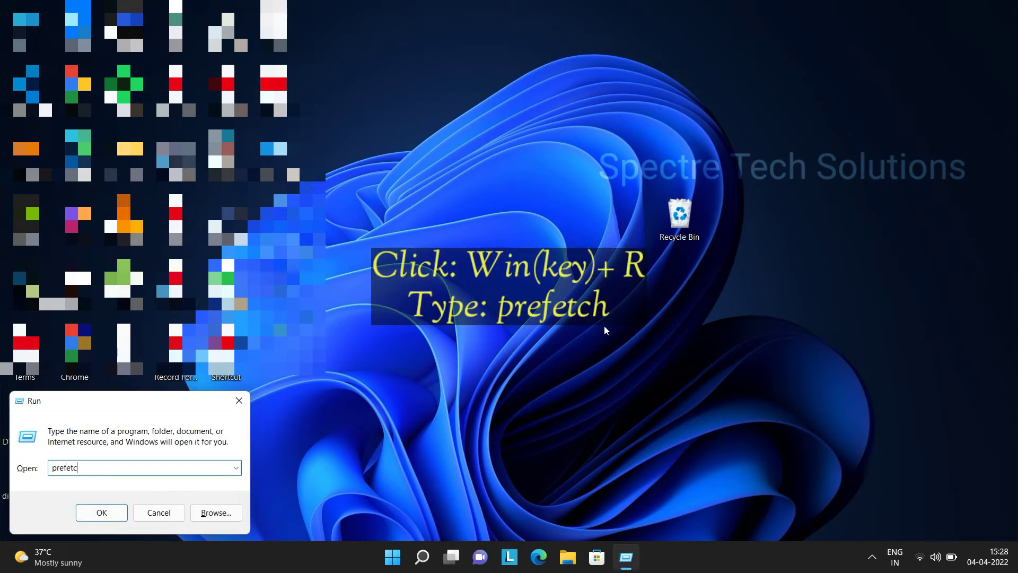
left_click(89, 514)
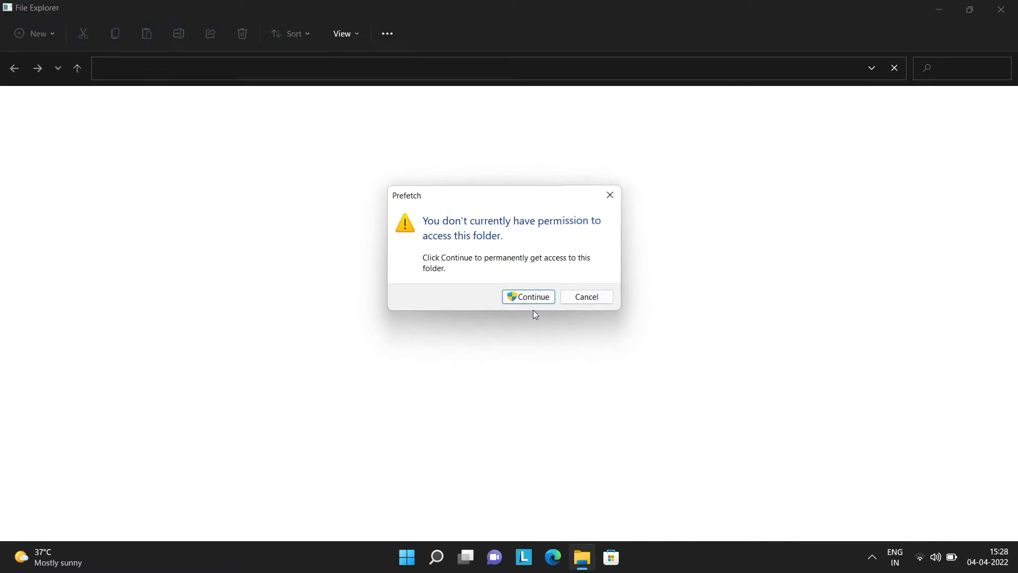
left_click(525, 298)
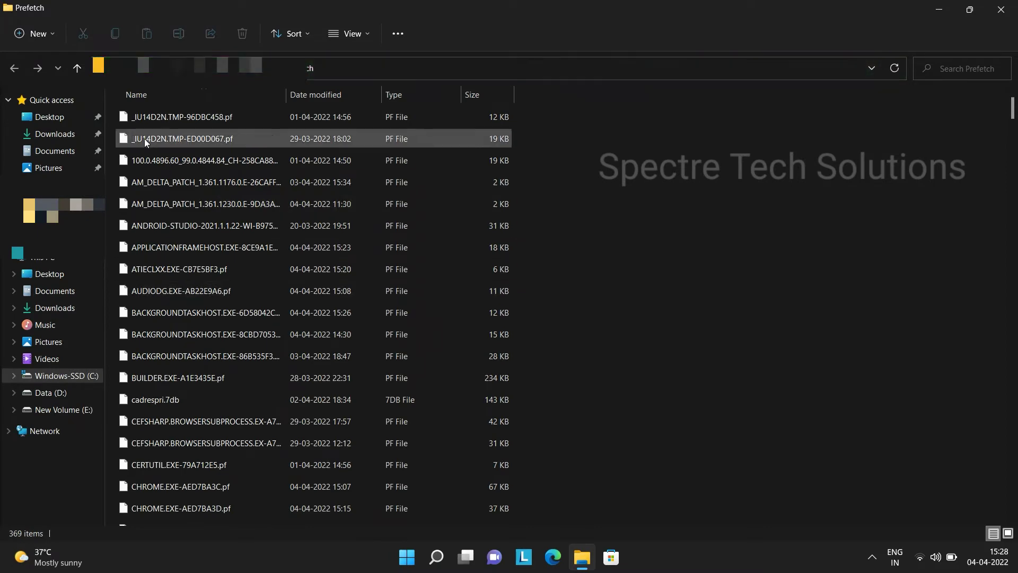
left_click_drag(109, 108, 356, 492)
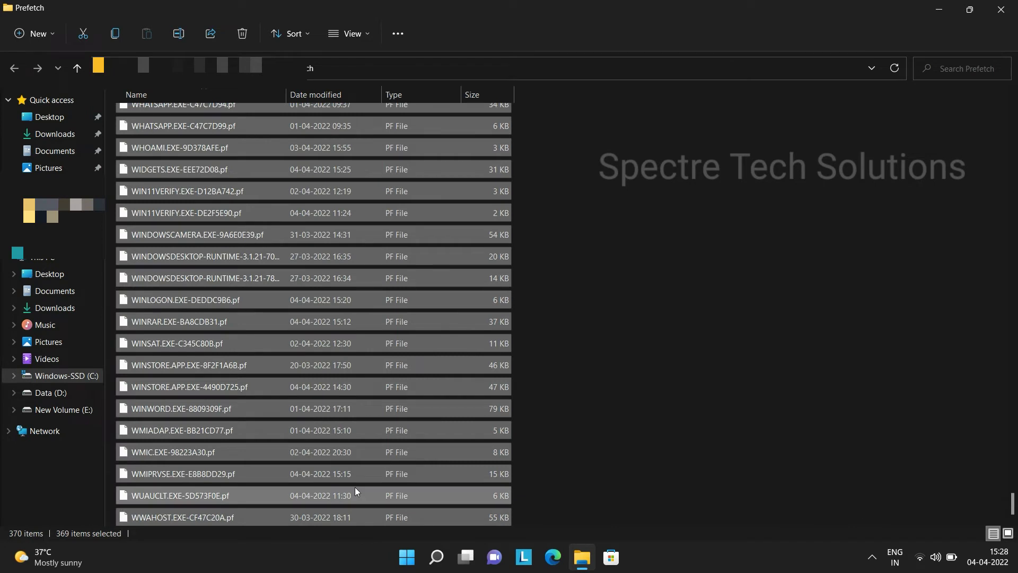
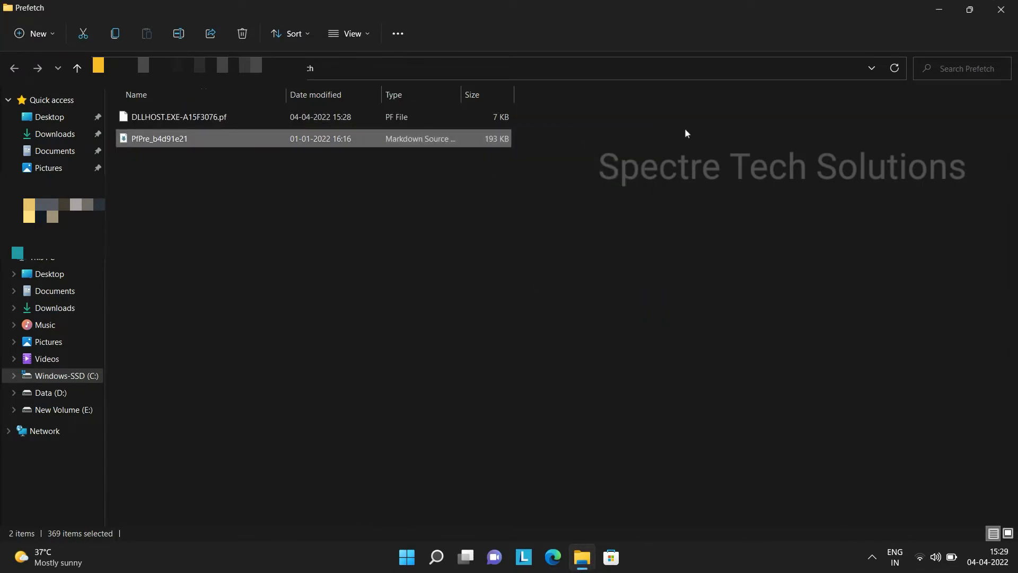
left_click(1001, 9)
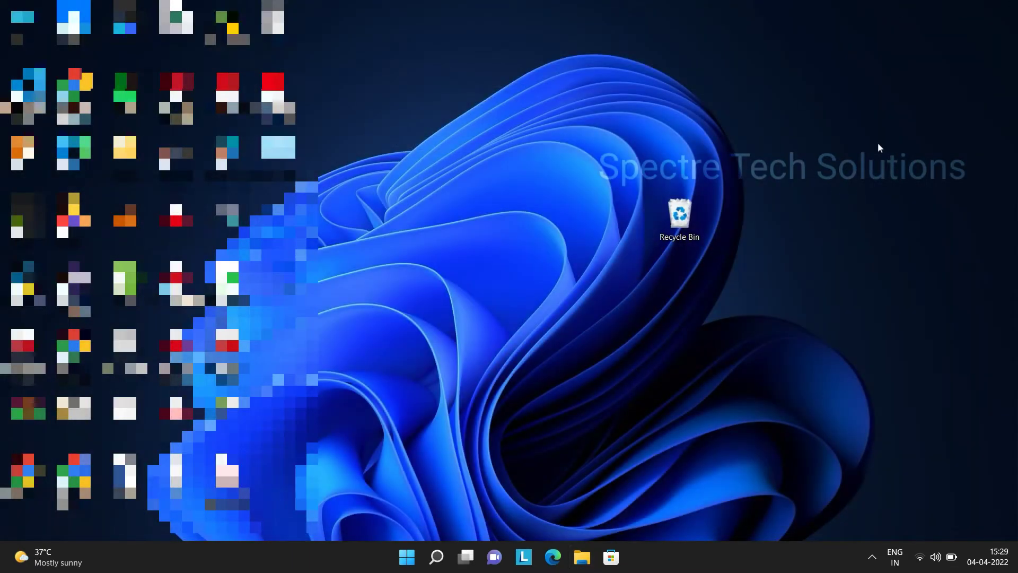
Empty the Recycle Bin, permanently deleting all the items in it
right_click(679, 208)
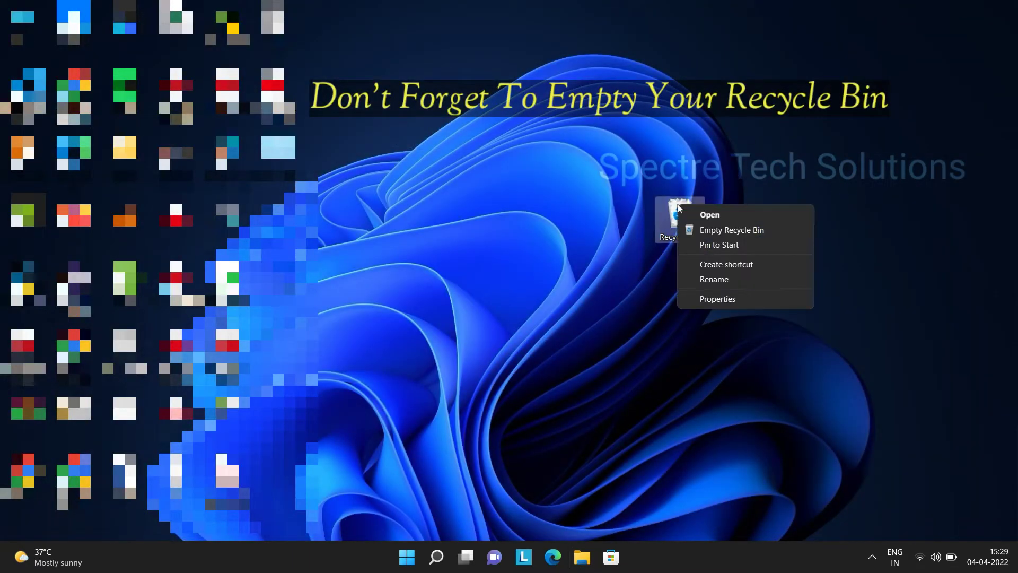
left_click(720, 230)
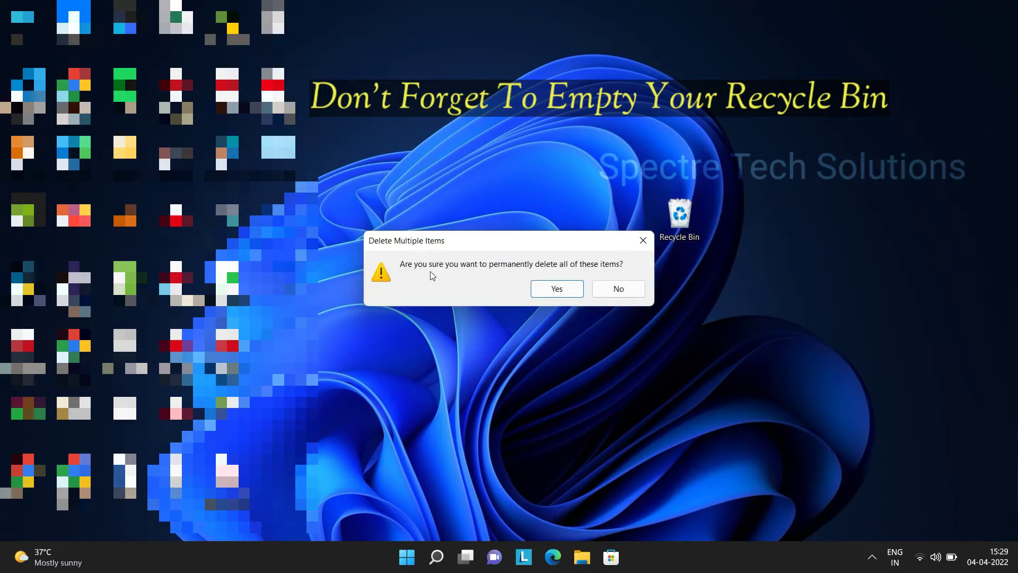
left_click(540, 294)
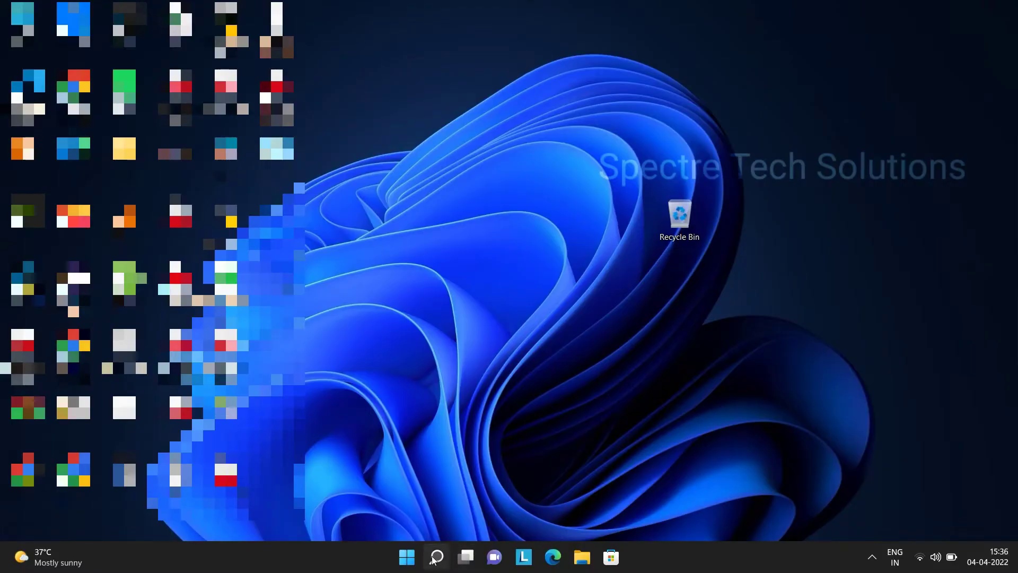
Open Control Panel through Windows search, search it for "power" and open Power Options
left_click(436, 557)
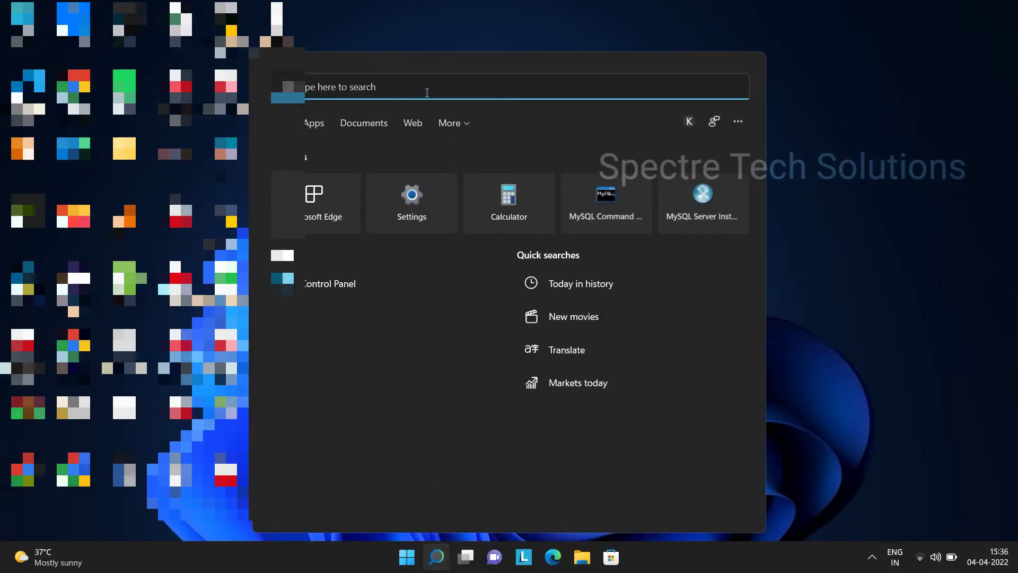
type("control")
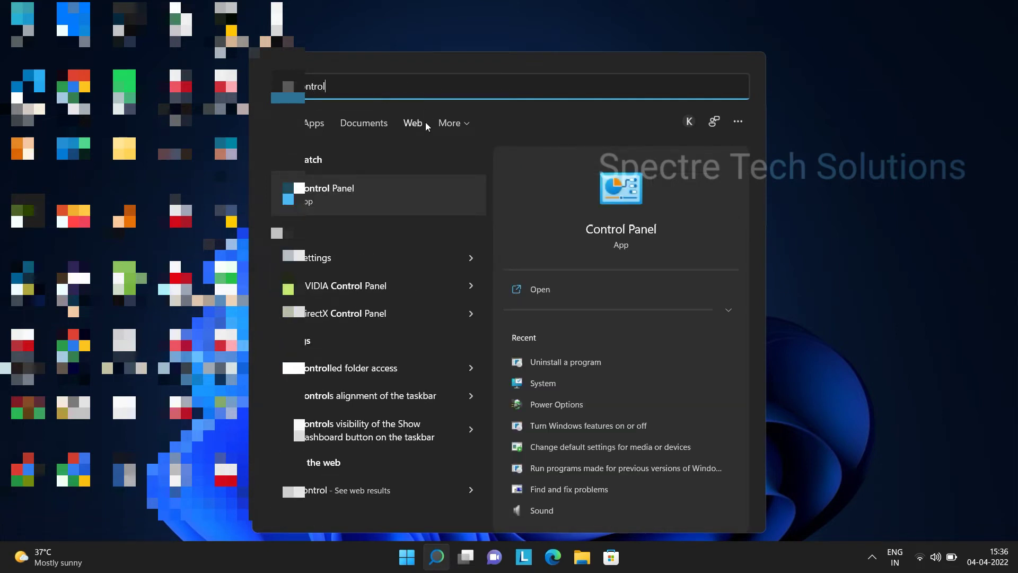
left_click(381, 210)
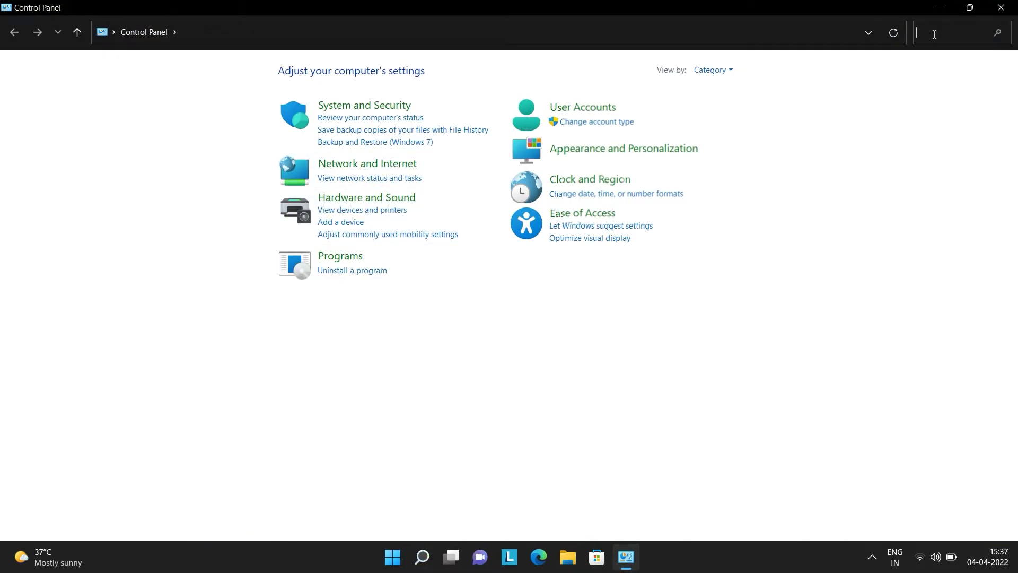
type("power")
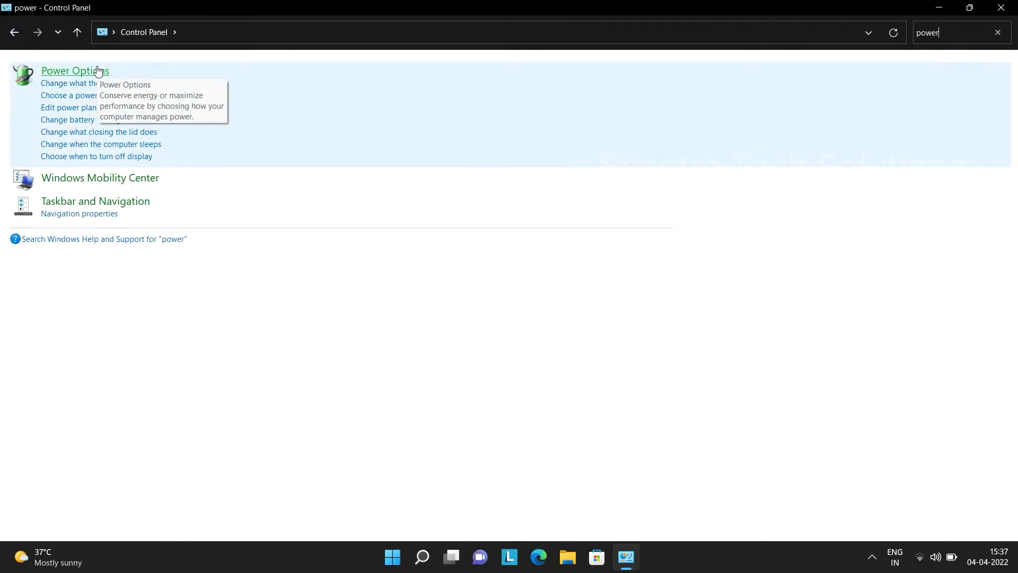
left_click(98, 71)
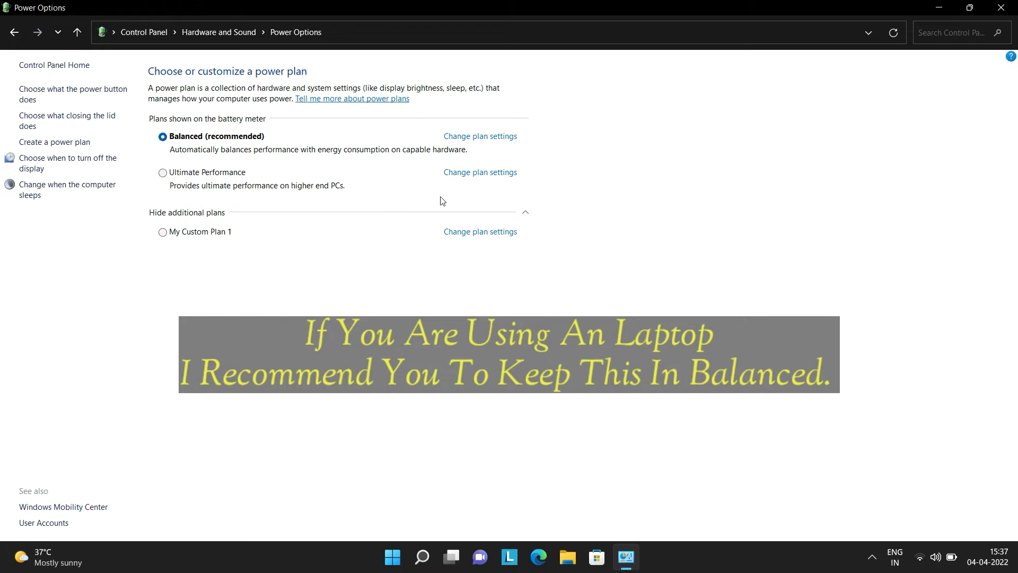
Expand the additional power plans and make Ultimate Performance the active plan
left_click(511, 214)
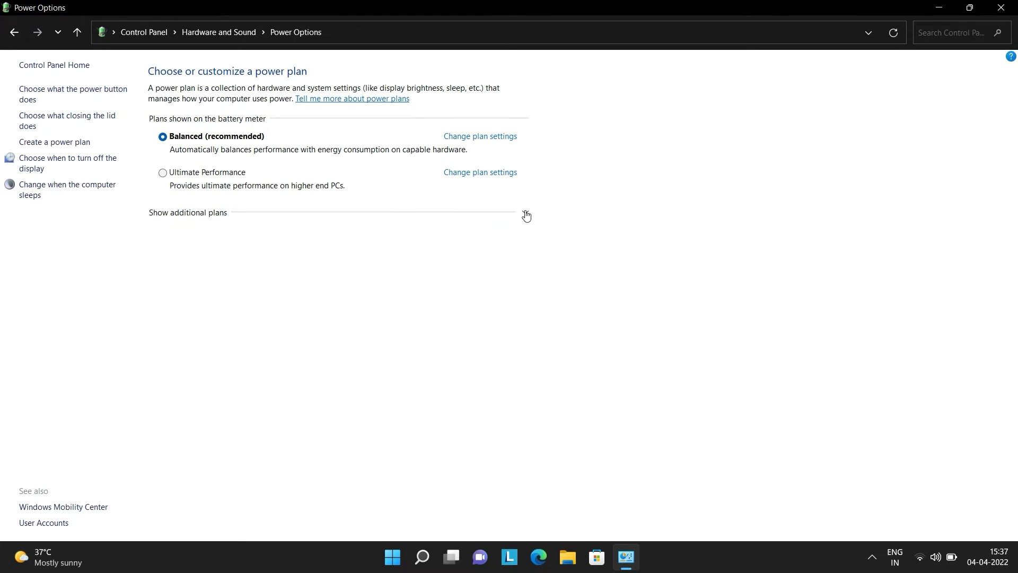
left_click(525, 215)
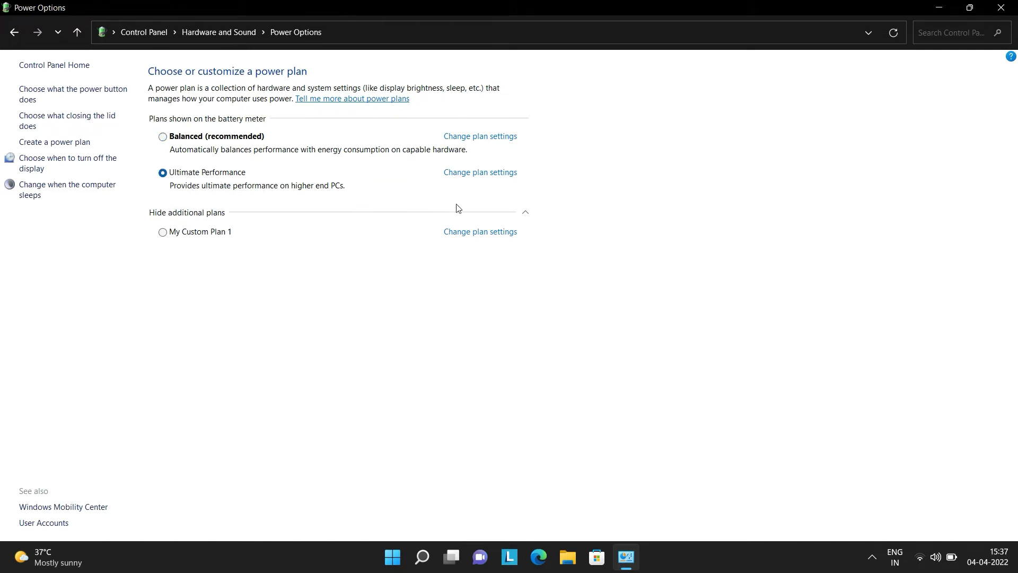
Examine the Ultimate Performance plan's advanced power settings, then leave the plan settings without changing anything
left_click(481, 175)
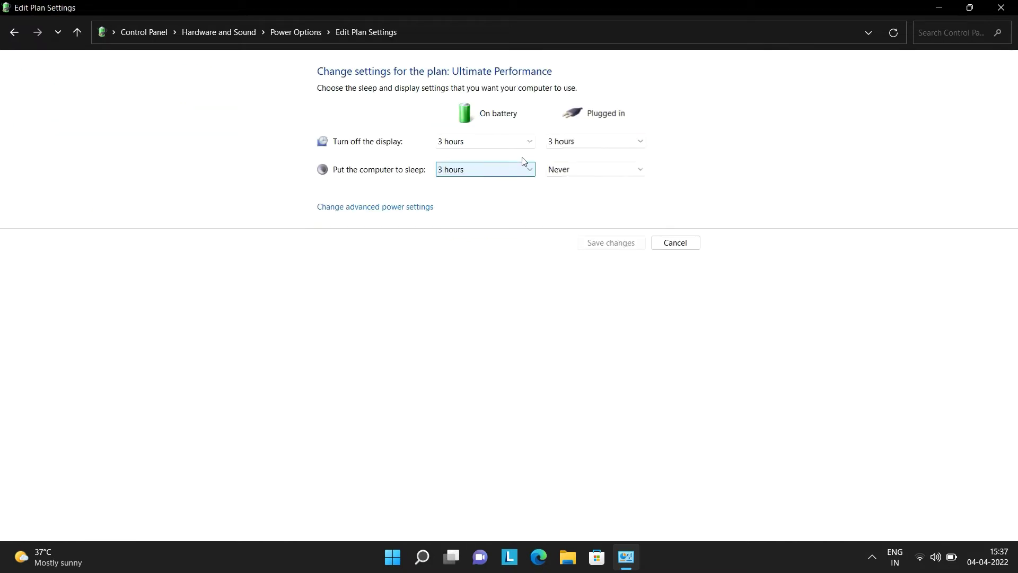
left_click(397, 212)
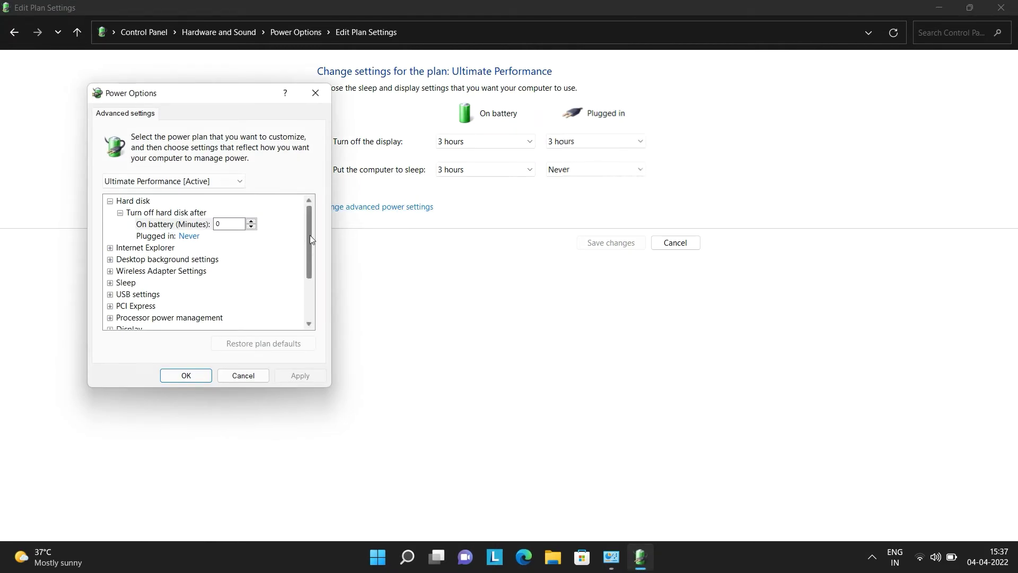
left_click_drag(310, 236, 319, 282)
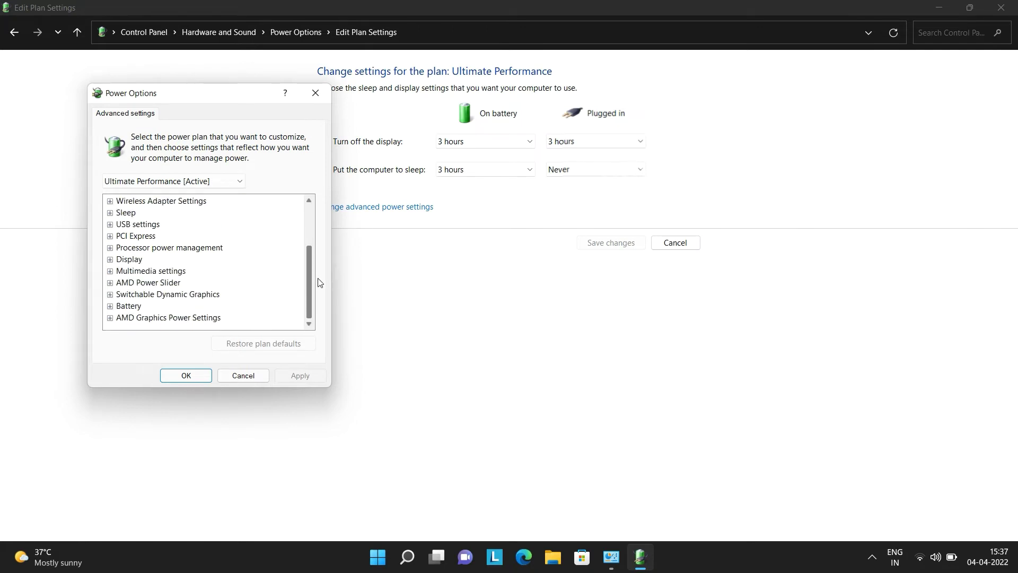
scroll(316, 275, "up", 3)
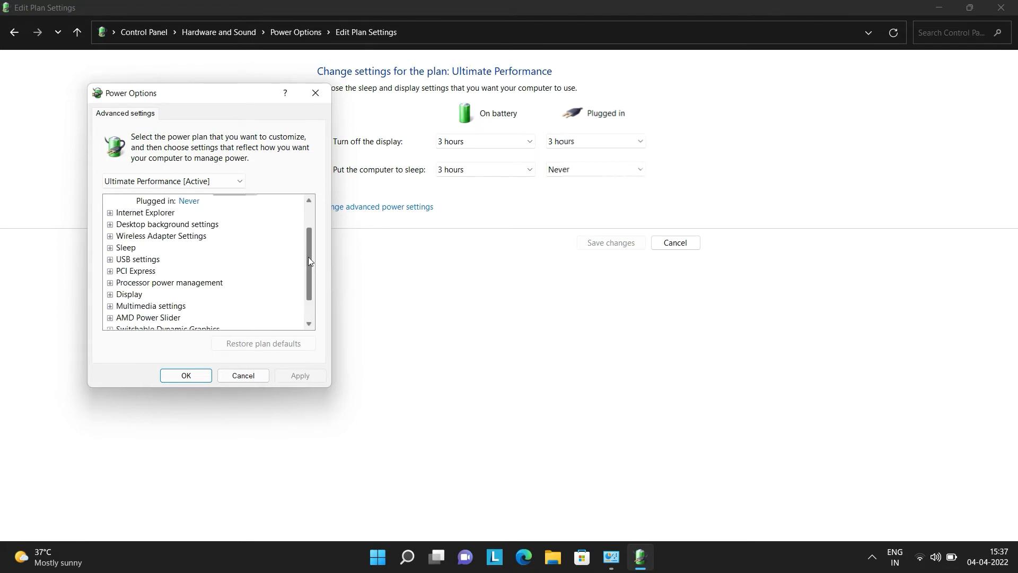
scroll(309, 260, "up", 1)
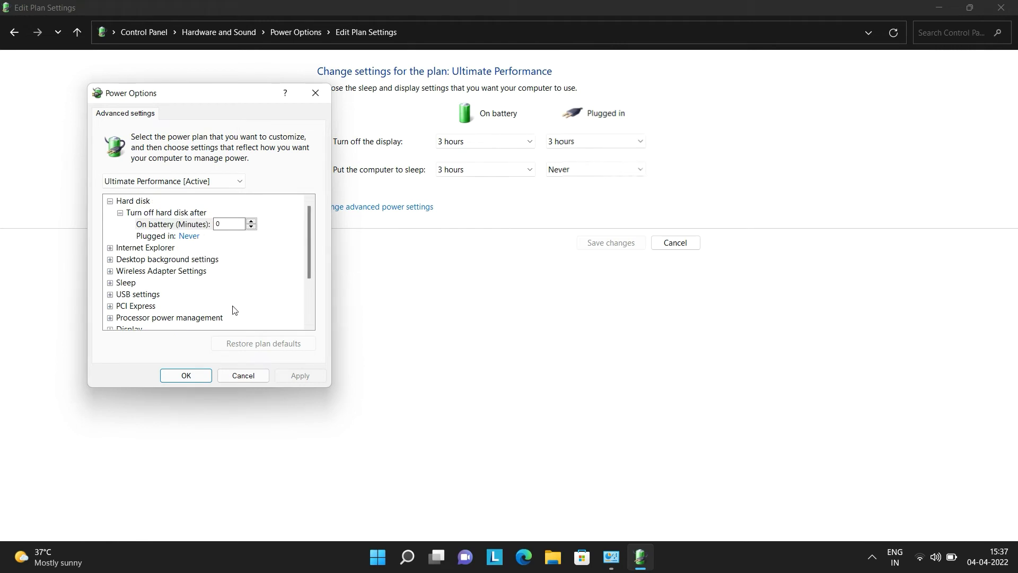
left_click(173, 376)
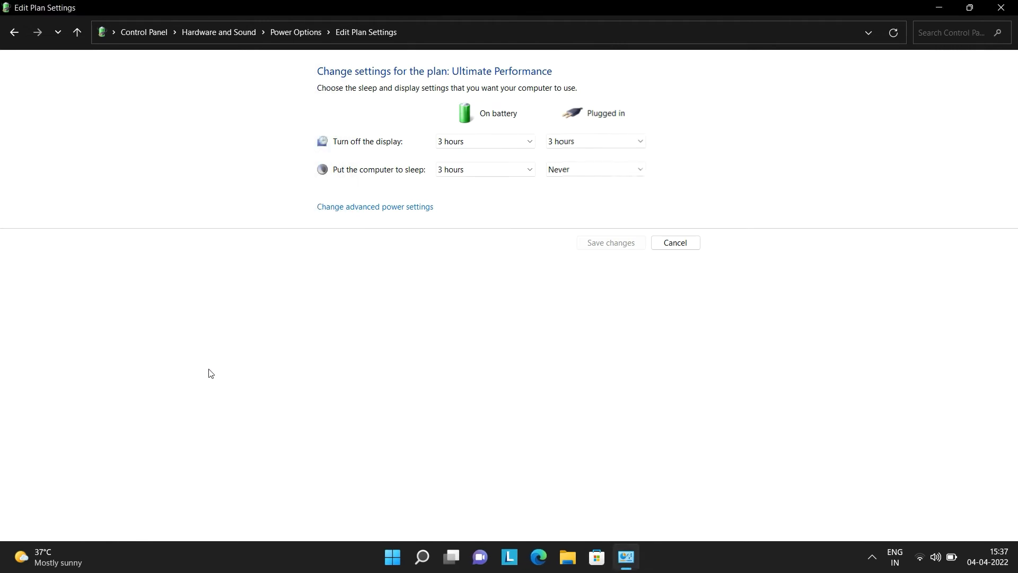
left_click(676, 243)
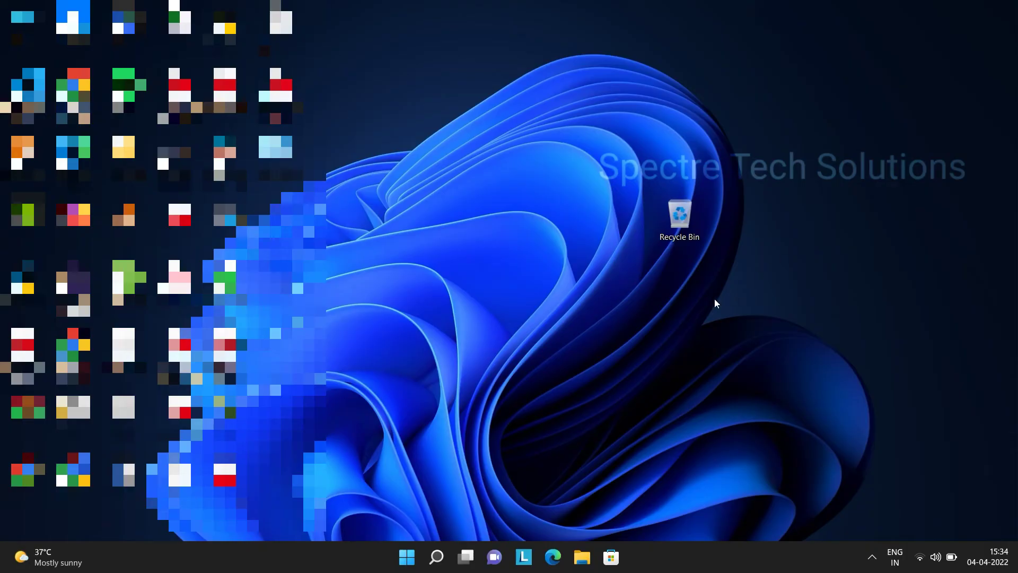
Open Control Panel through Windows search, search it for "performance" and open the settings that adjust the appearance and performance of Windows
mouse_move(433, 569)
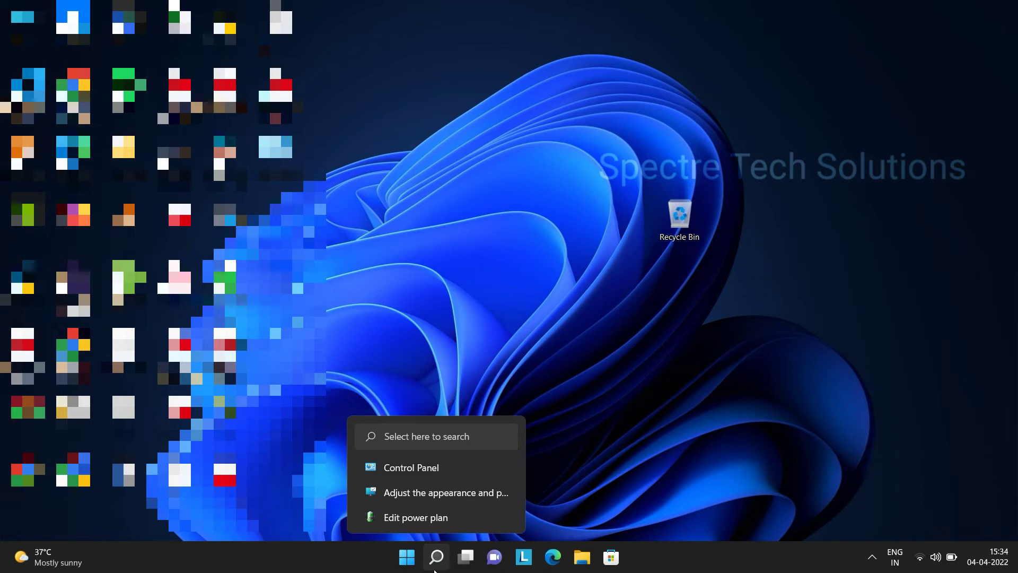
left_click(434, 570)
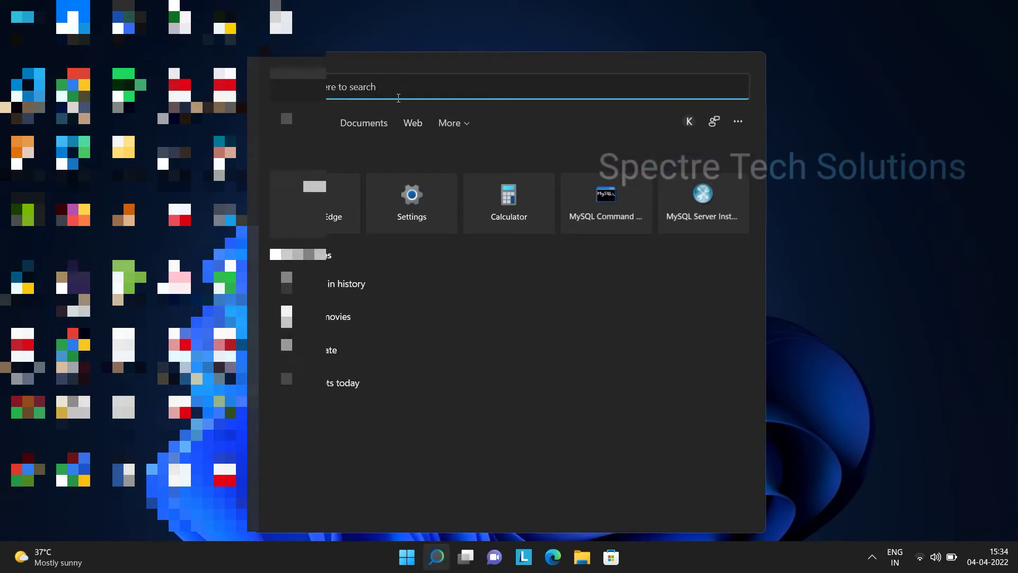
type("cont")
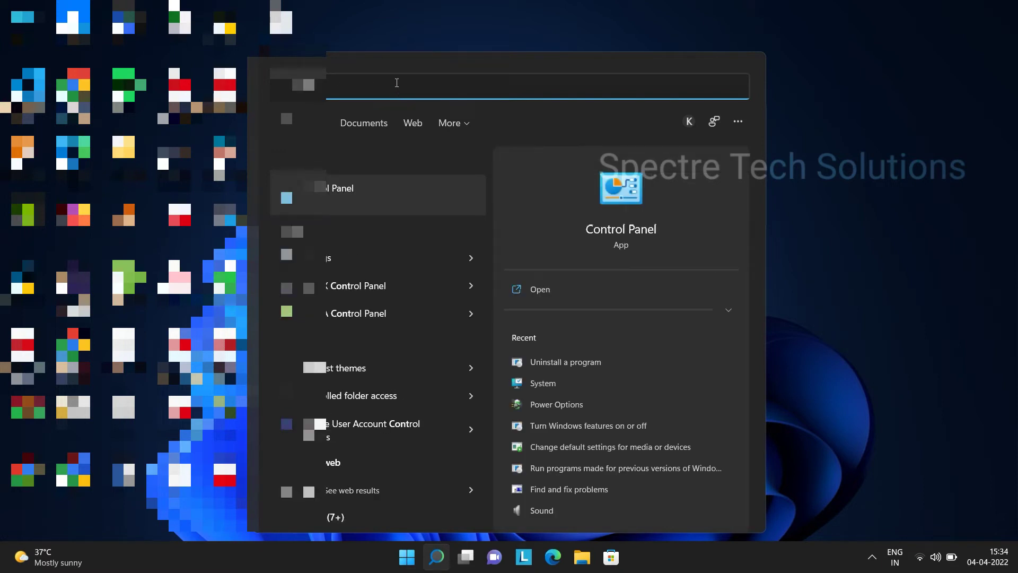
left_click(344, 183)
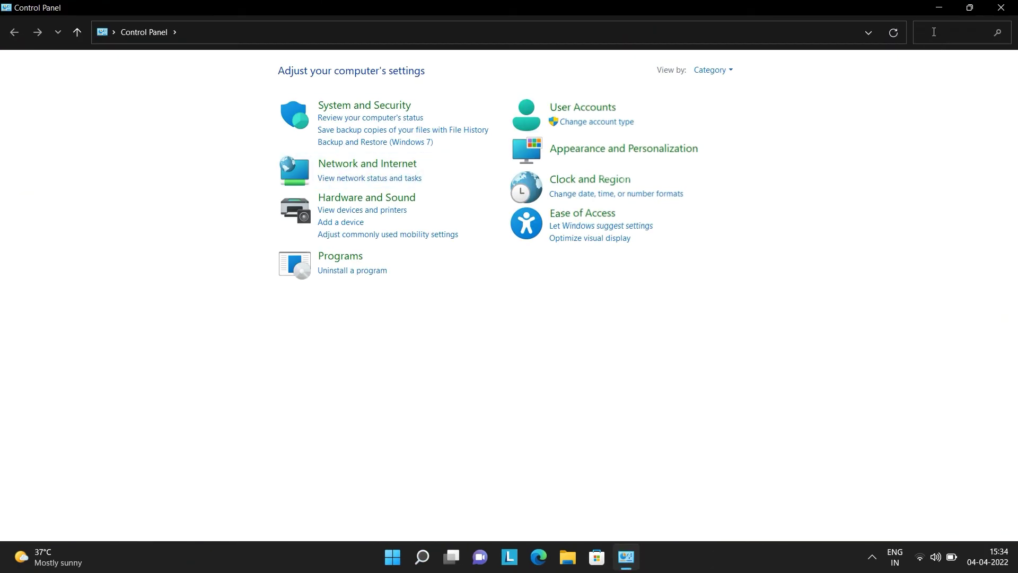
type("pe")
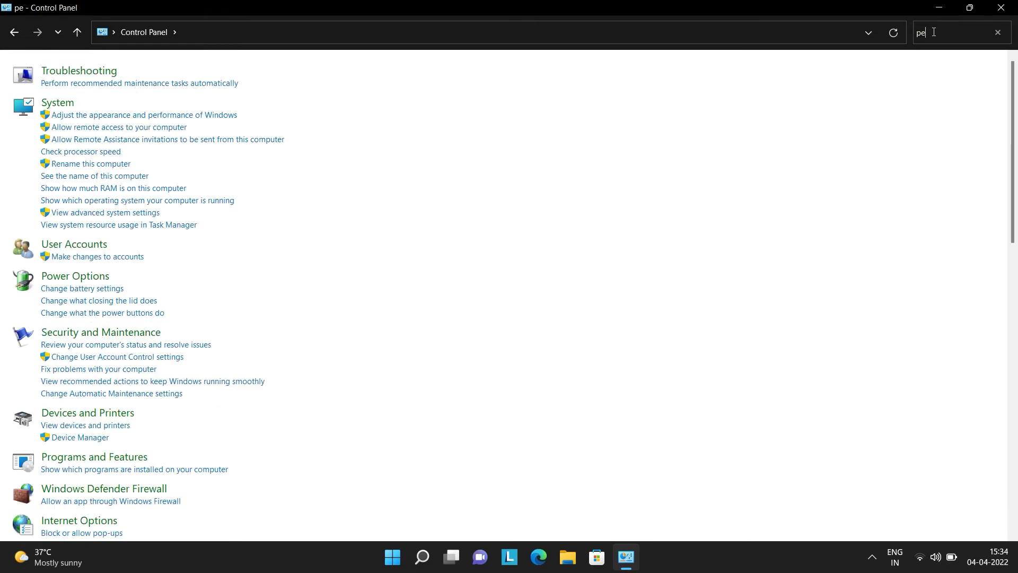
type("rform")
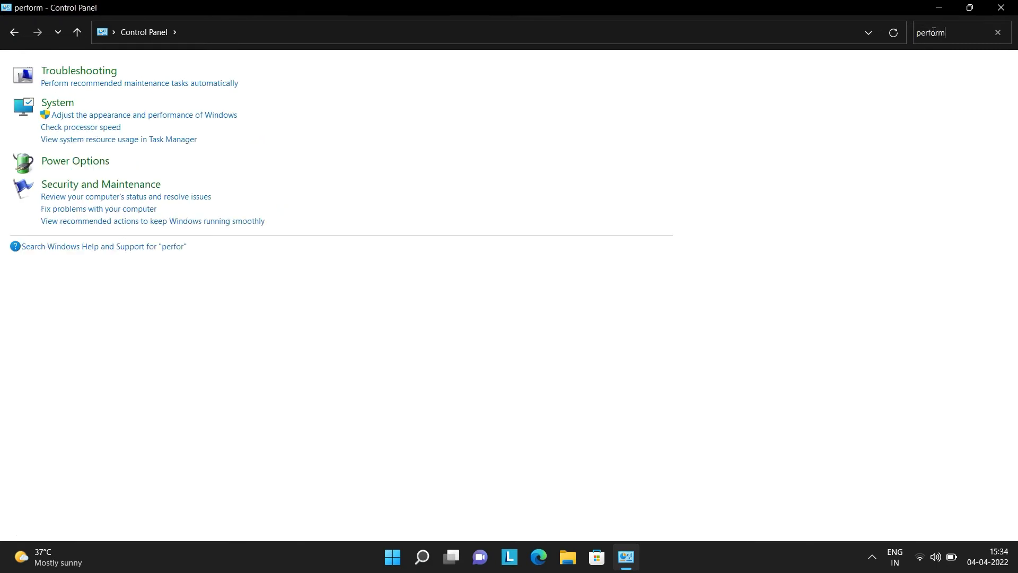
type("ance")
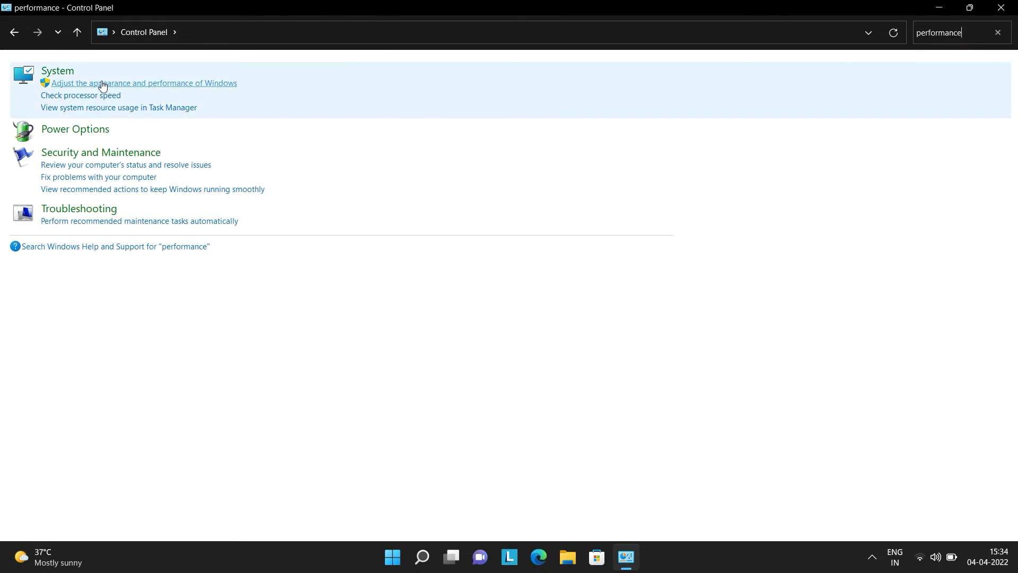
left_click(103, 85)
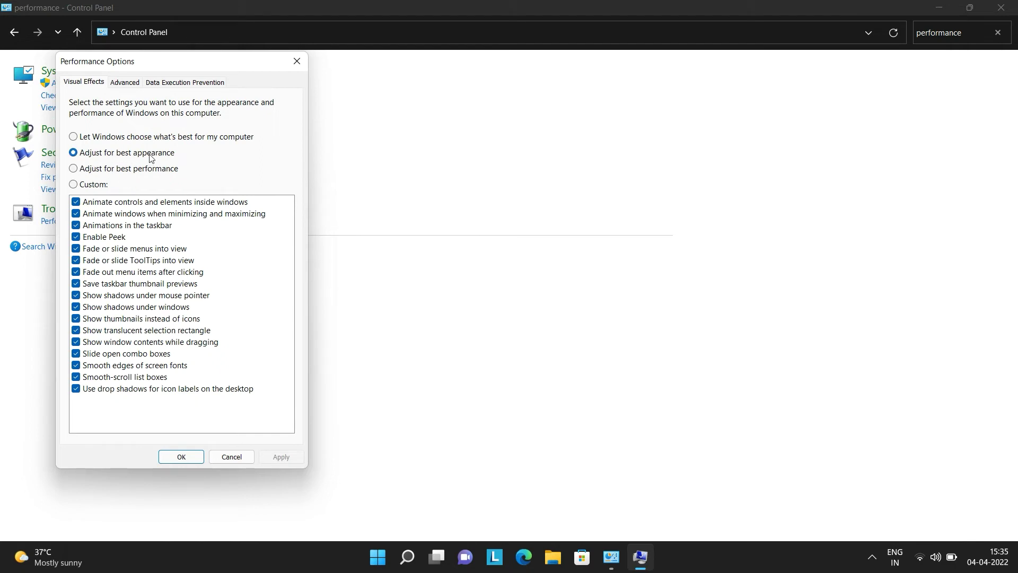
Set the visual effects to "Adjust for best performance", apply the change and close Performance Options
left_click(78, 169)
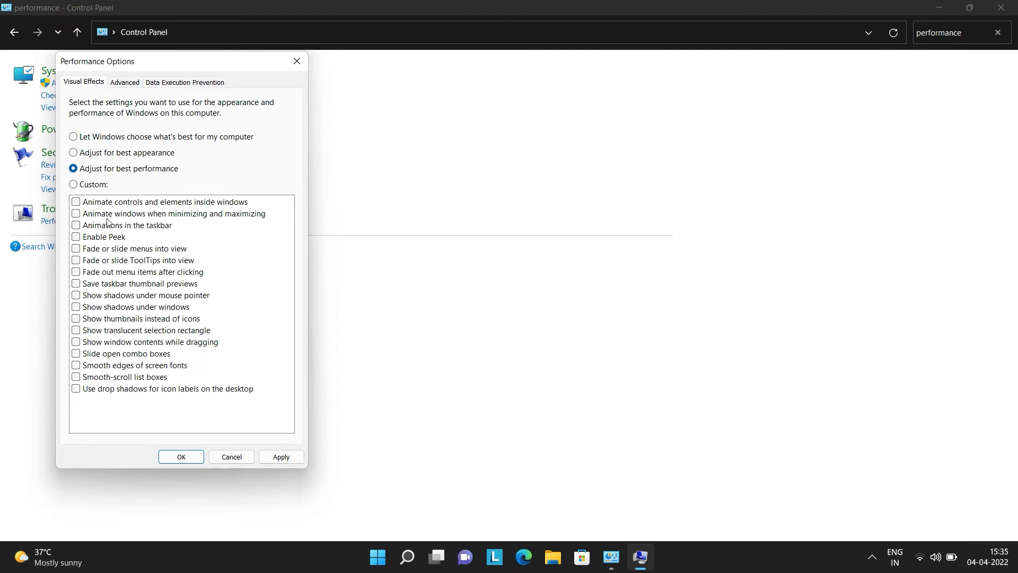
left_click(269, 454)
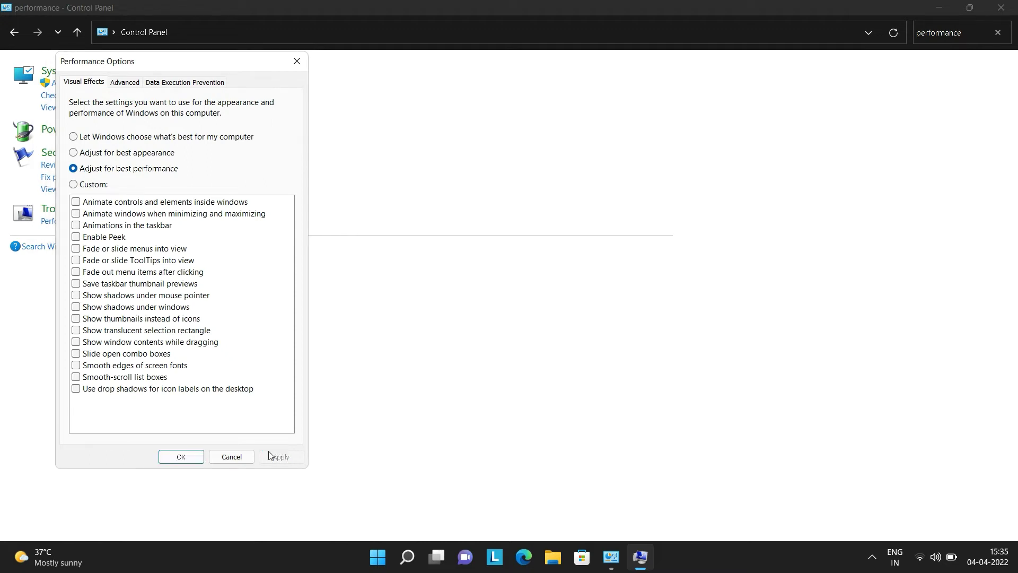
left_click(190, 460)
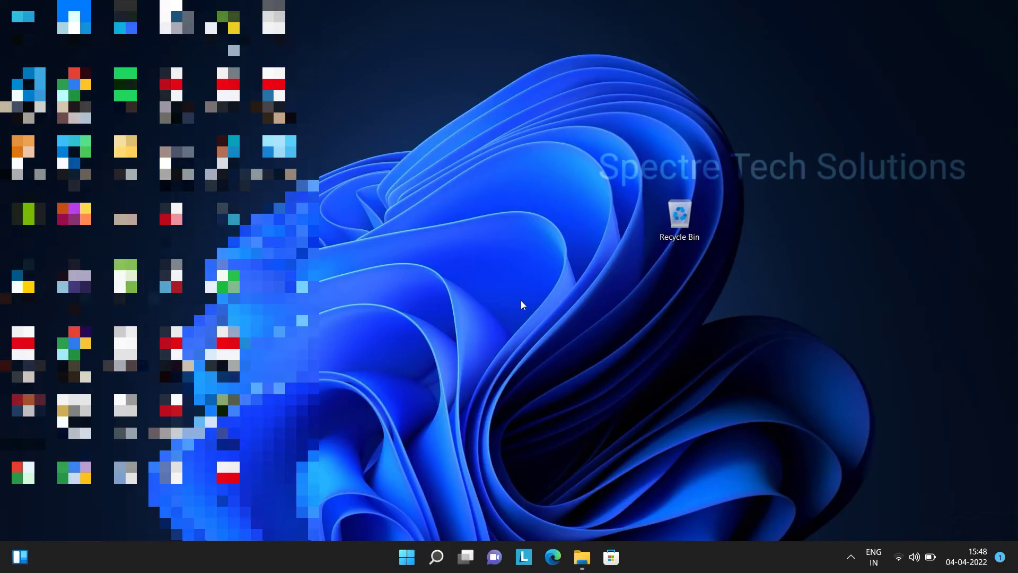
Open the properties of the Windows-SSD (C:) drive from File Explorer and start Disk Cleanup for it
left_click(586, 554)
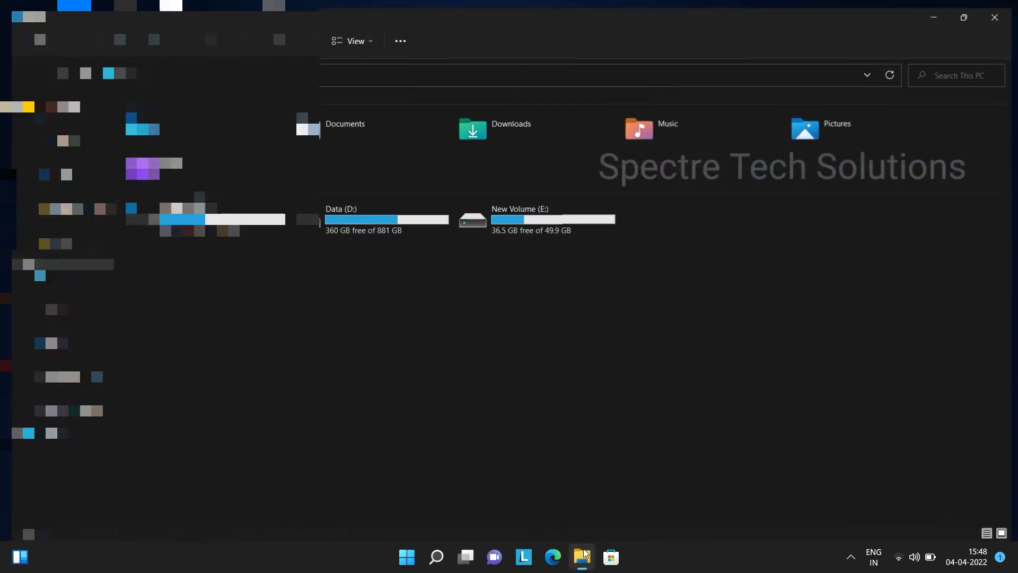
left_click(222, 226)
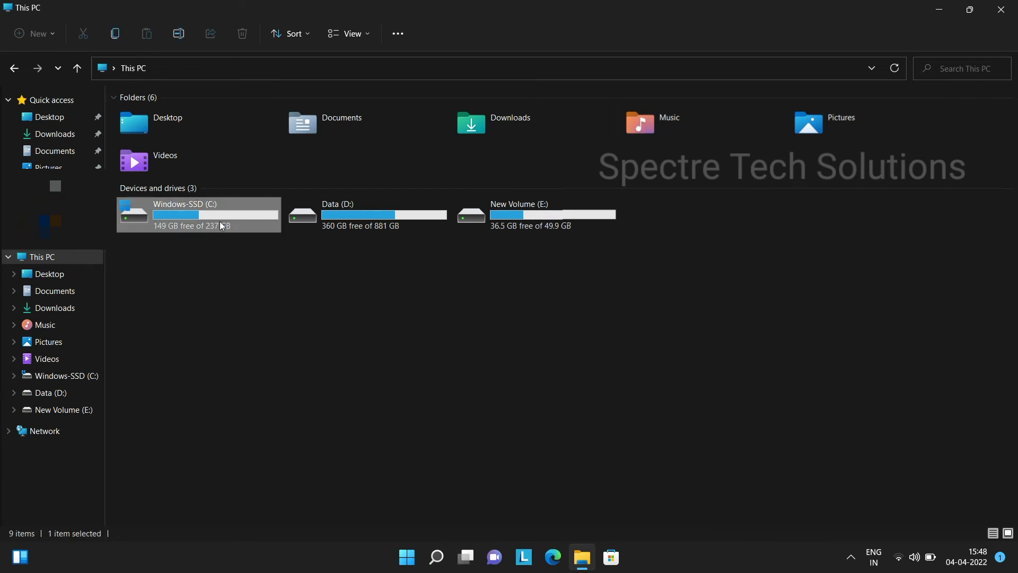
right_click(222, 226)
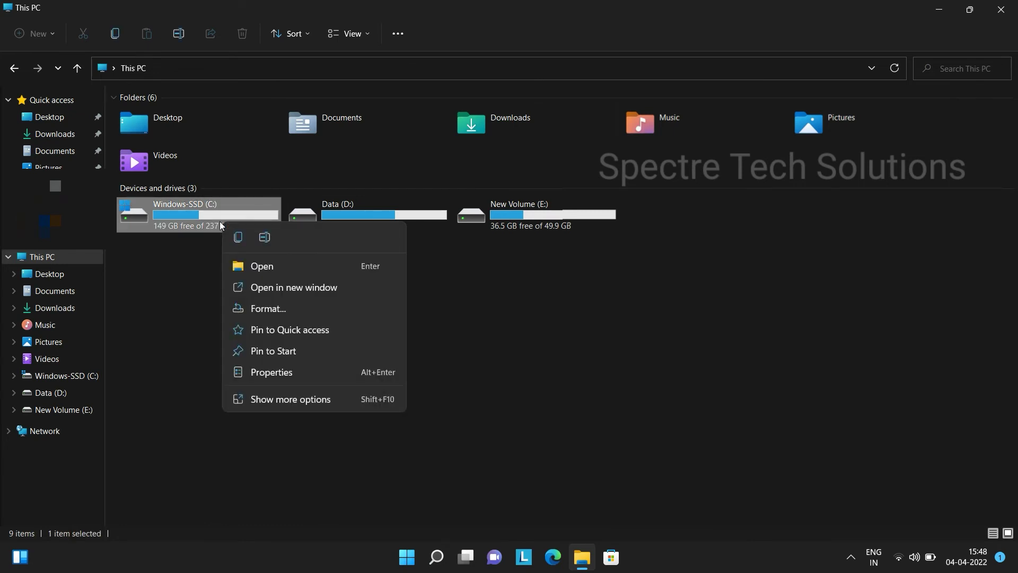
left_click(285, 373)
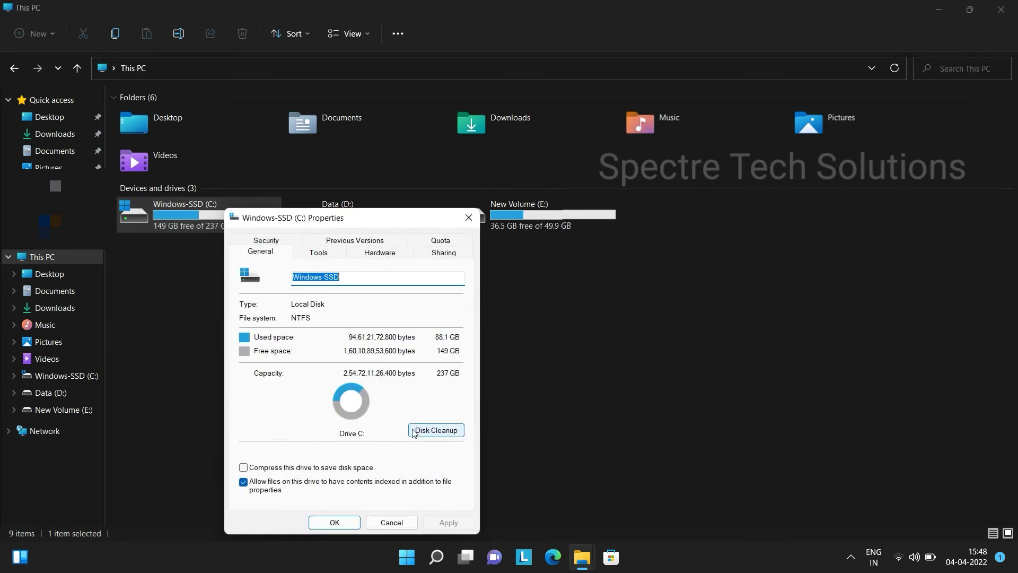
left_click(428, 430)
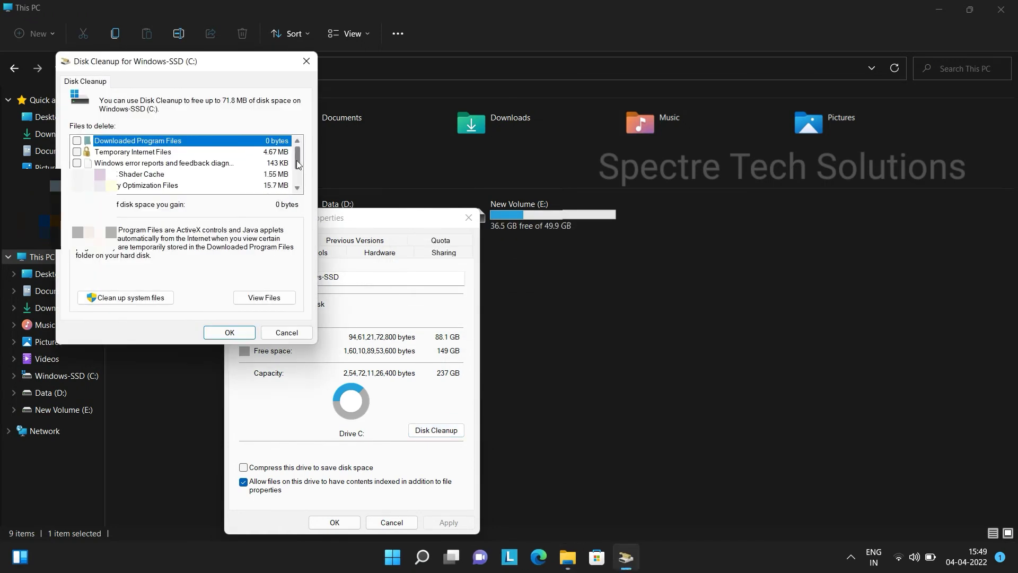
Clean up the C: drive's system files, deselecting Microsoft Defender Antivirus, selecting Windows upgrade log files and permanently deleting the selection
scroll(296, 160, "down", 1)
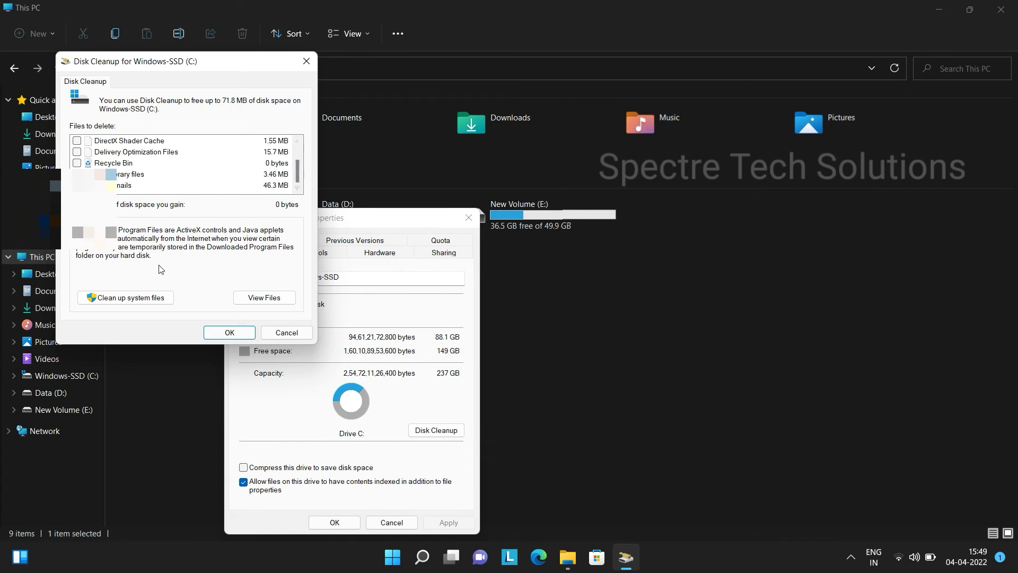
left_click(141, 300)
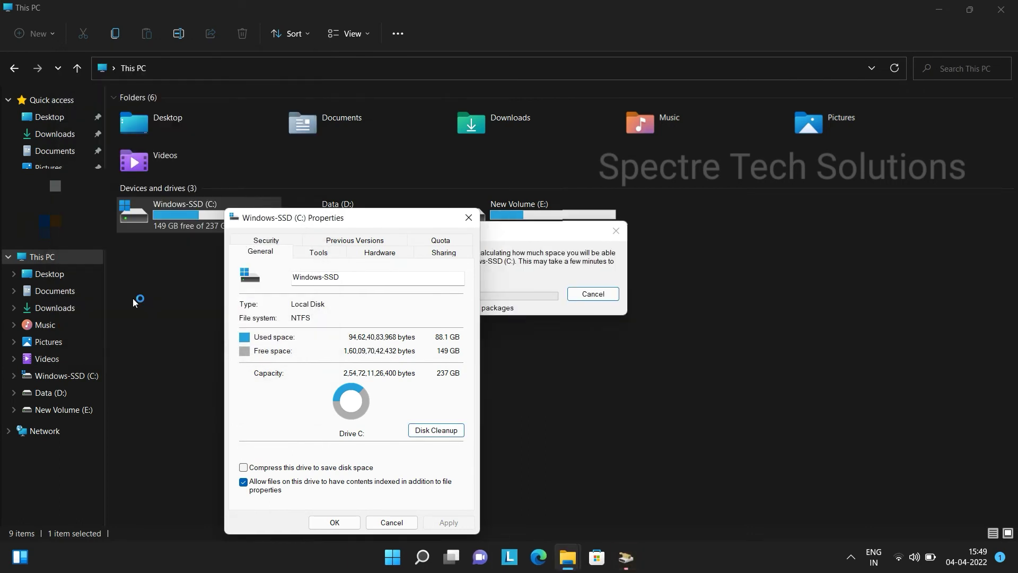
left_click(496, 243)
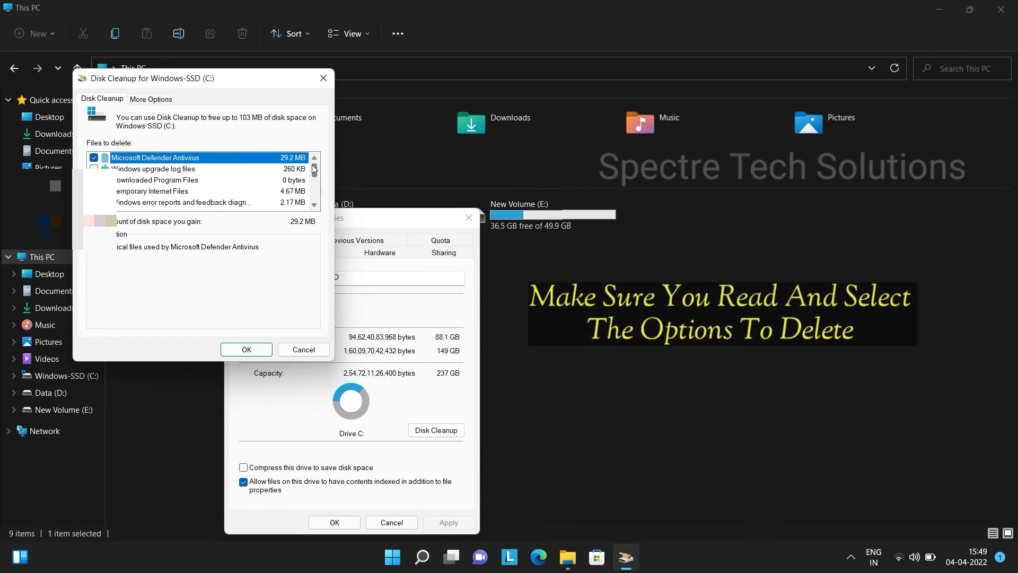
mouse_move(315, 169)
left_mouse_down()
mouse_move(315, 193)
mouse_move(315, 166)
left_mouse_up()
left_click(94, 158)
left_click(93, 169)
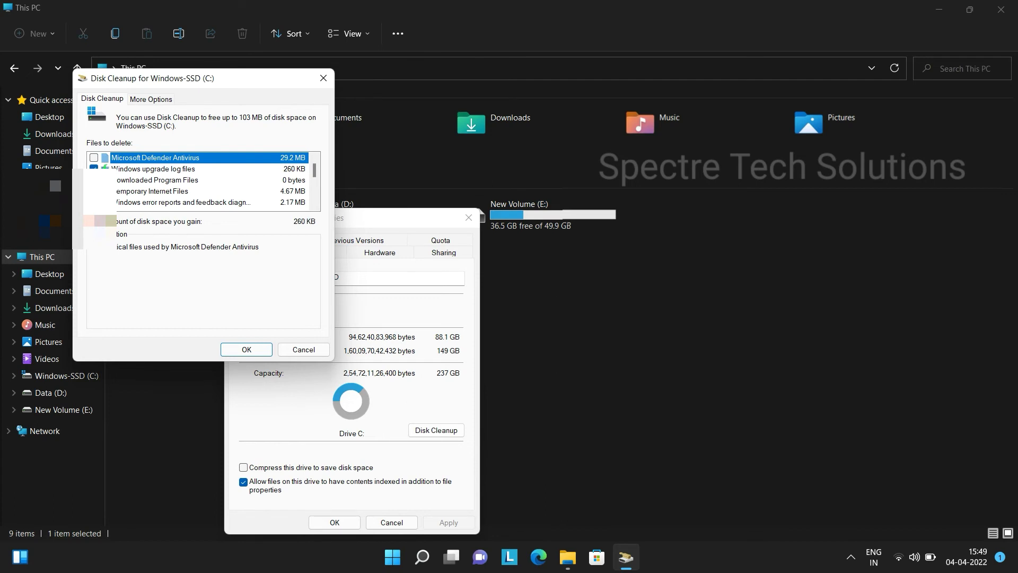
left_click(259, 354)
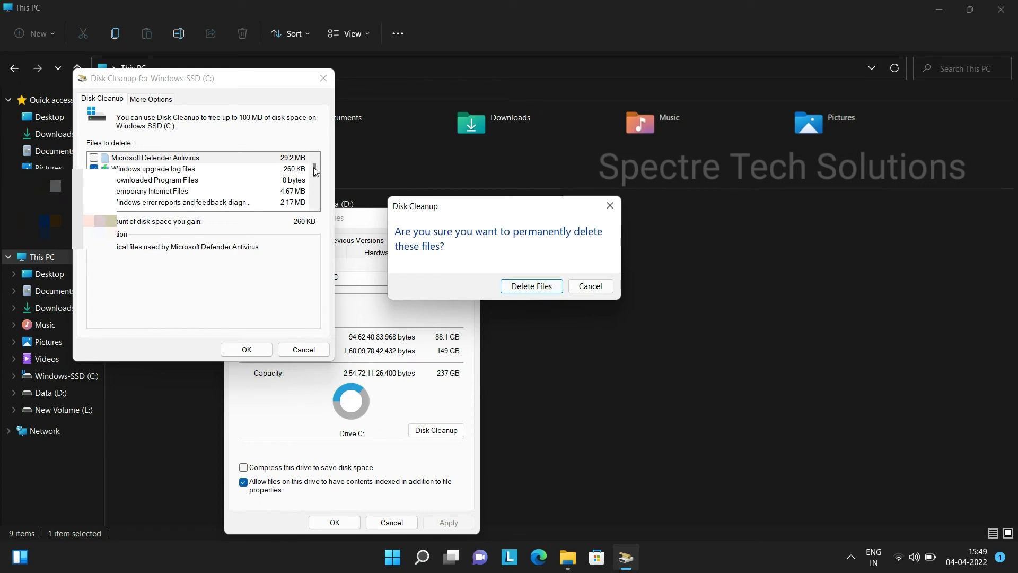
left_click(517, 287)
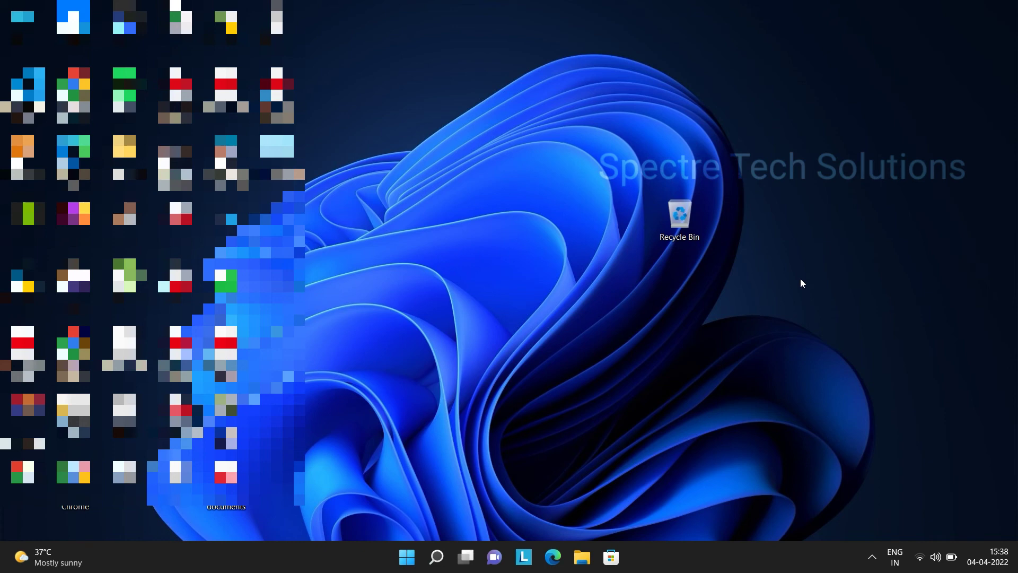
Find Defragment and Optimize Drives through Windows search and run it as administrator
left_click(435, 556)
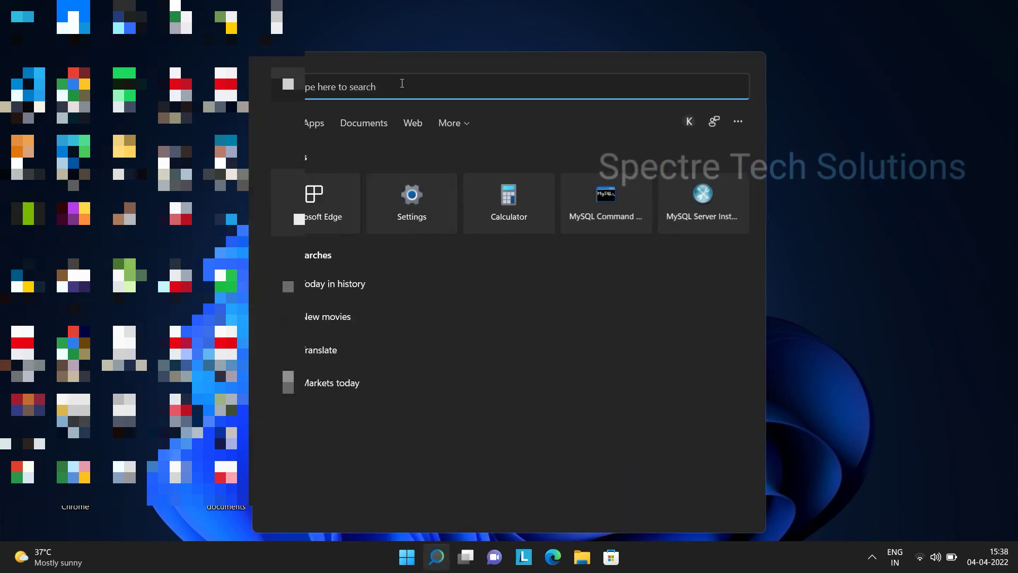
type("defragment and Optimize Drives")
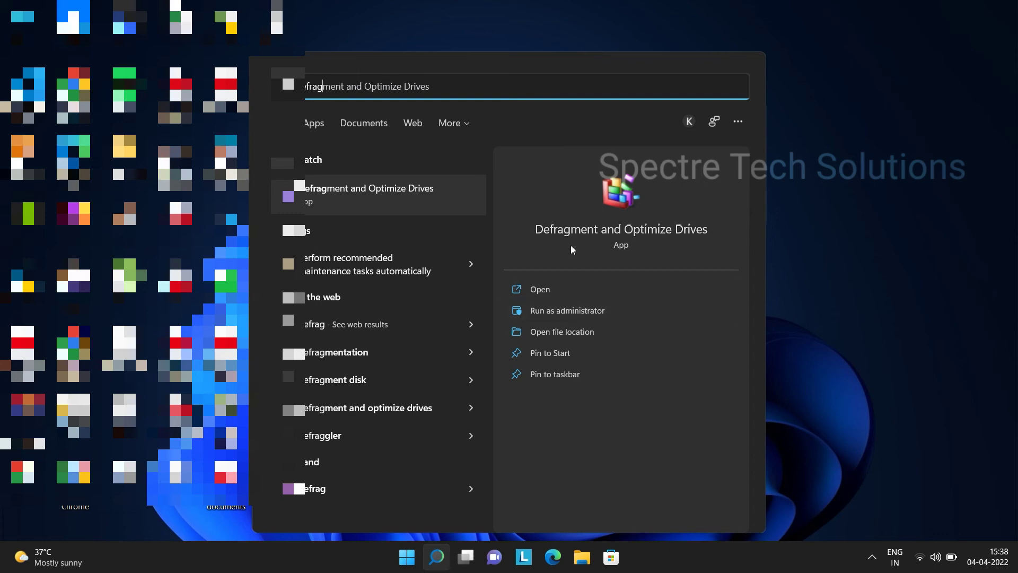
left_click(561, 310)
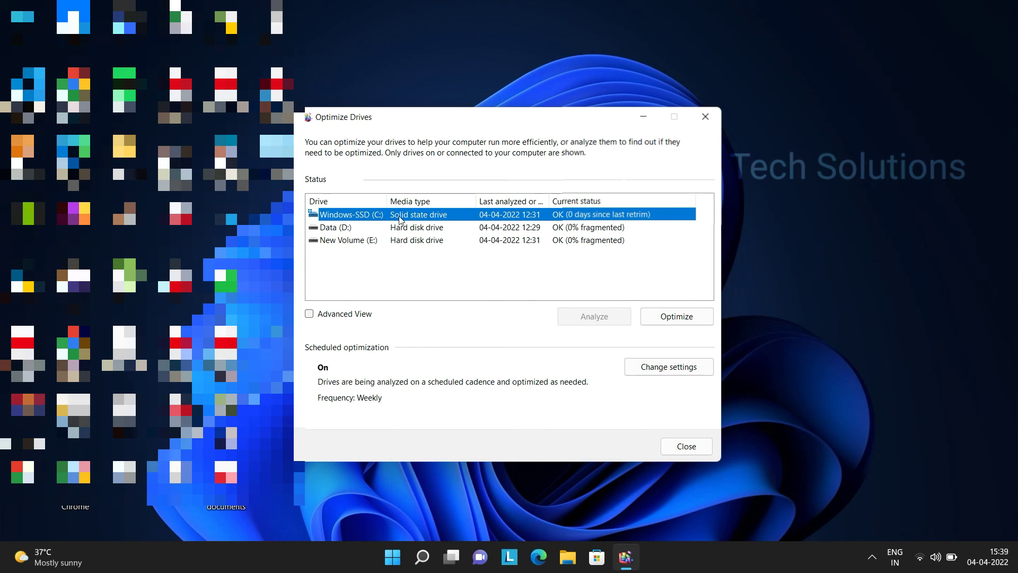
Optimize the hard disk drives Data (D:) and New Volume (E:), then close Optimize Drives
left_click(469, 228)
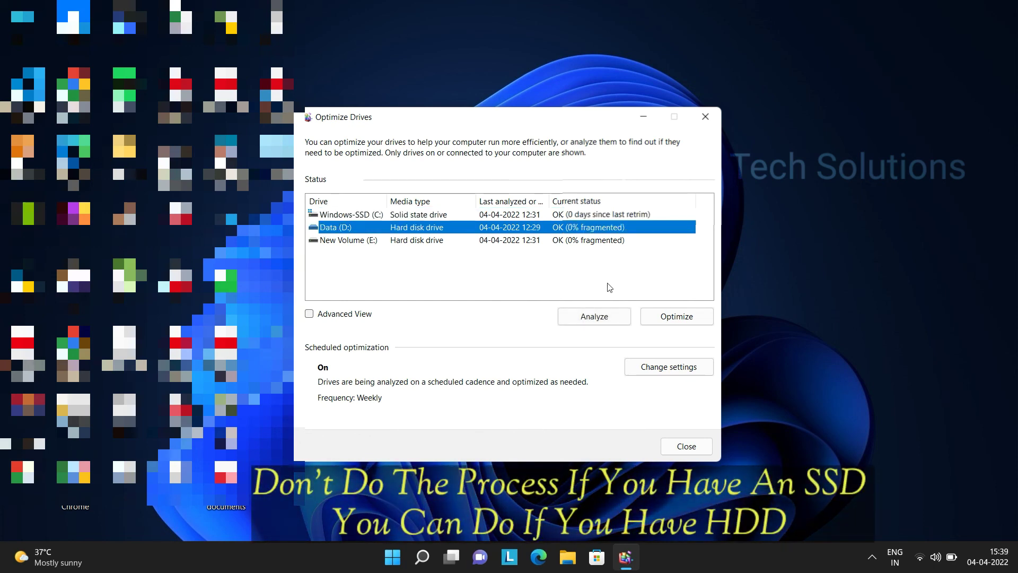
left_click(658, 316)
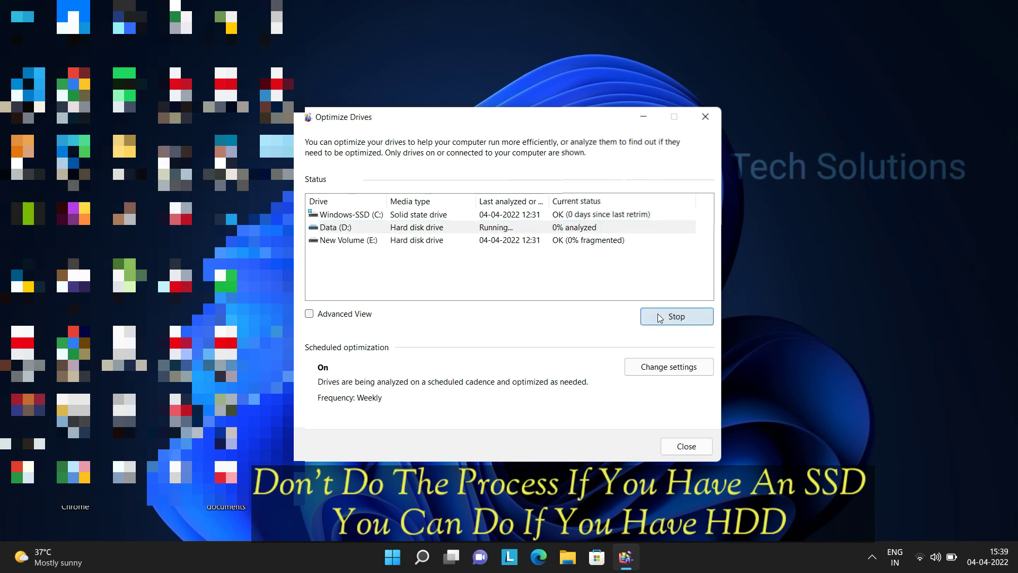
left_click(573, 241)
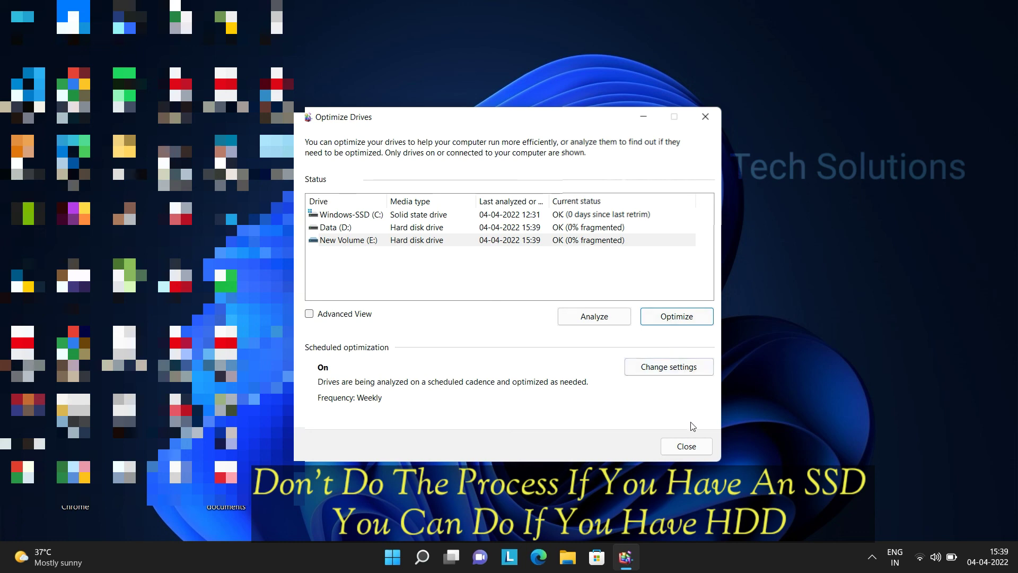
left_click(692, 445)
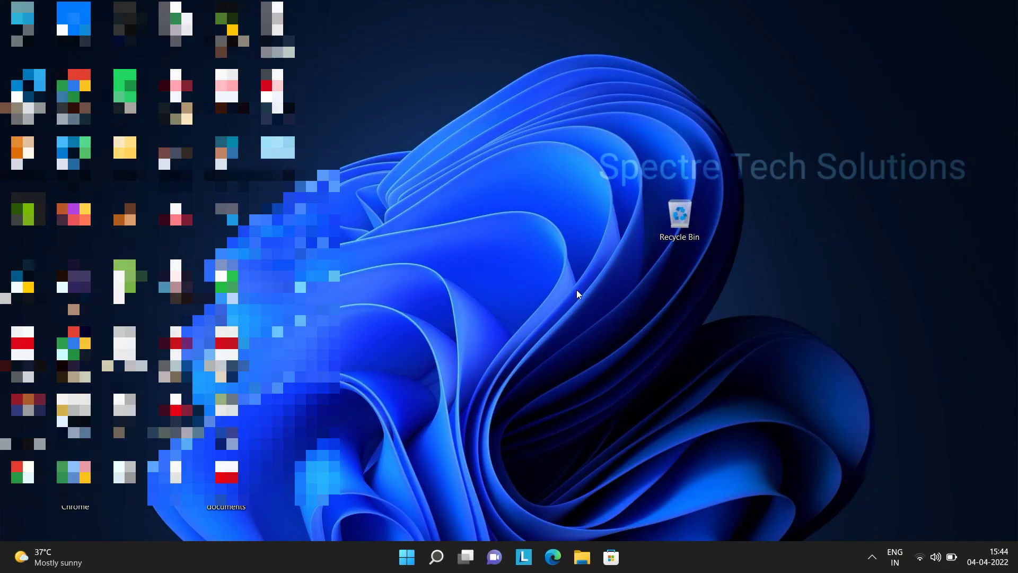
Bring up the Shut Down Windows dialog from the desktop, choose Restart, then cancel the dialog
key("alt+F4")
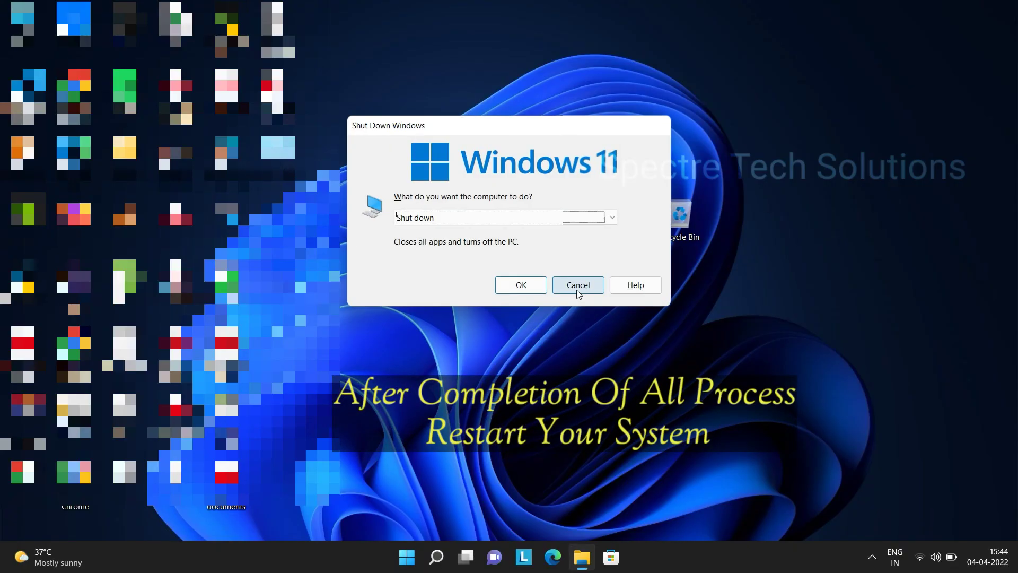
left_click(468, 219)
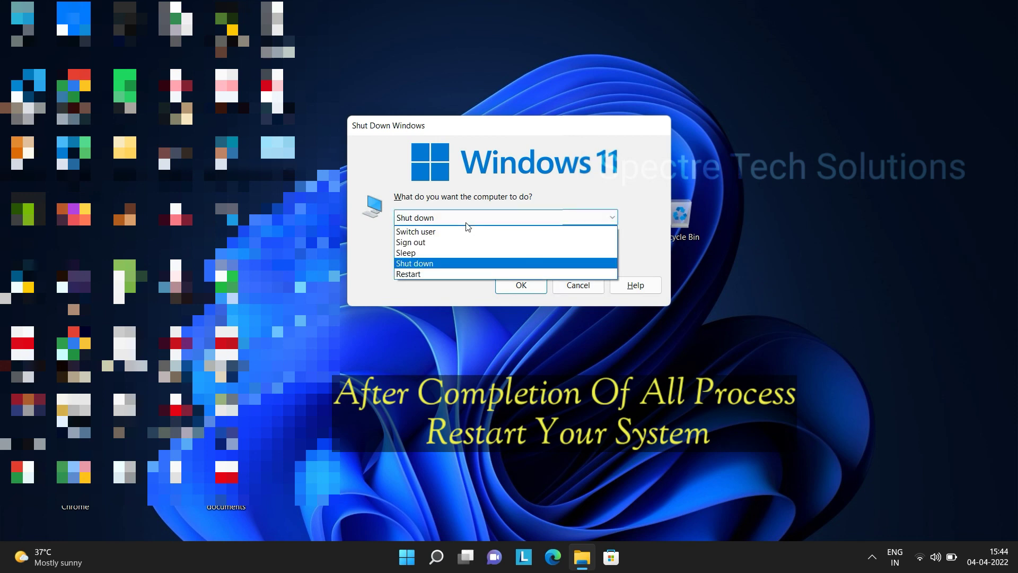
left_click(463, 273)
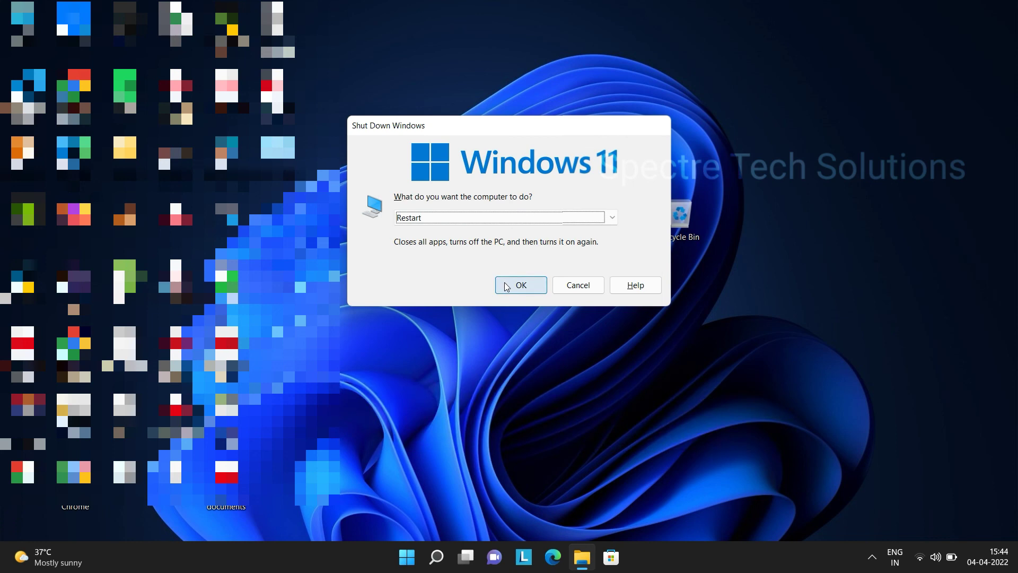
left_click(567, 285)
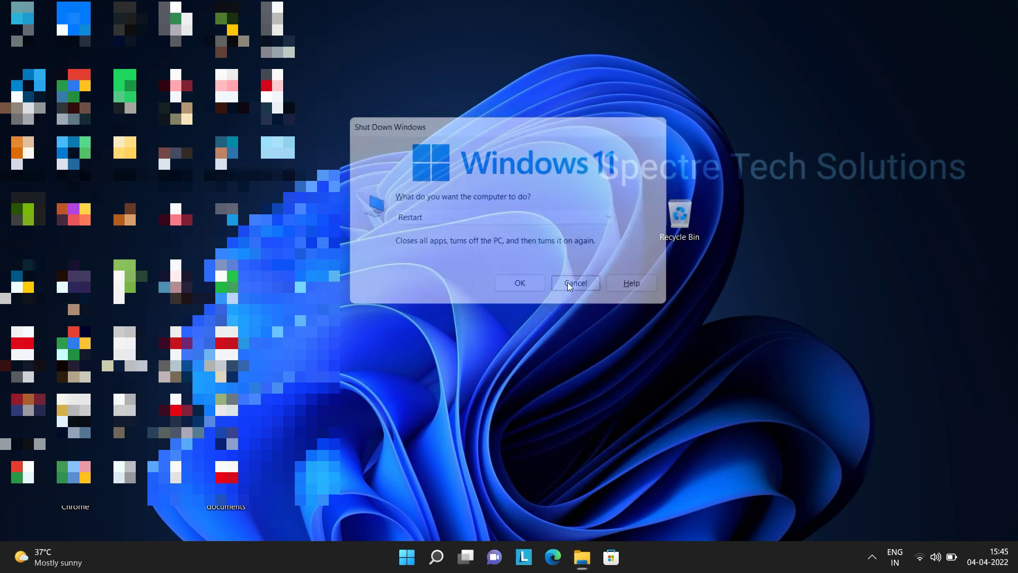